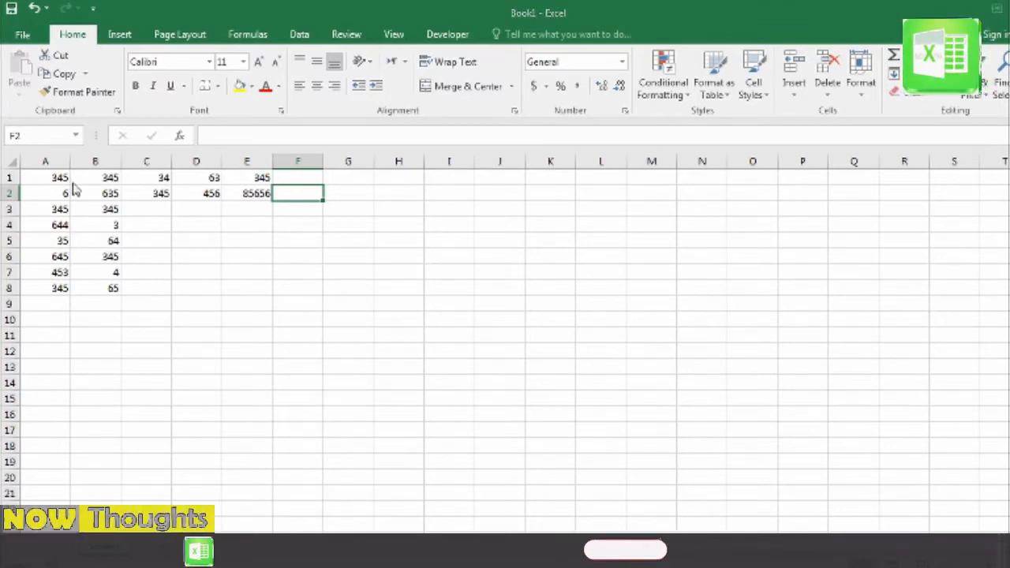
click(553, 341)
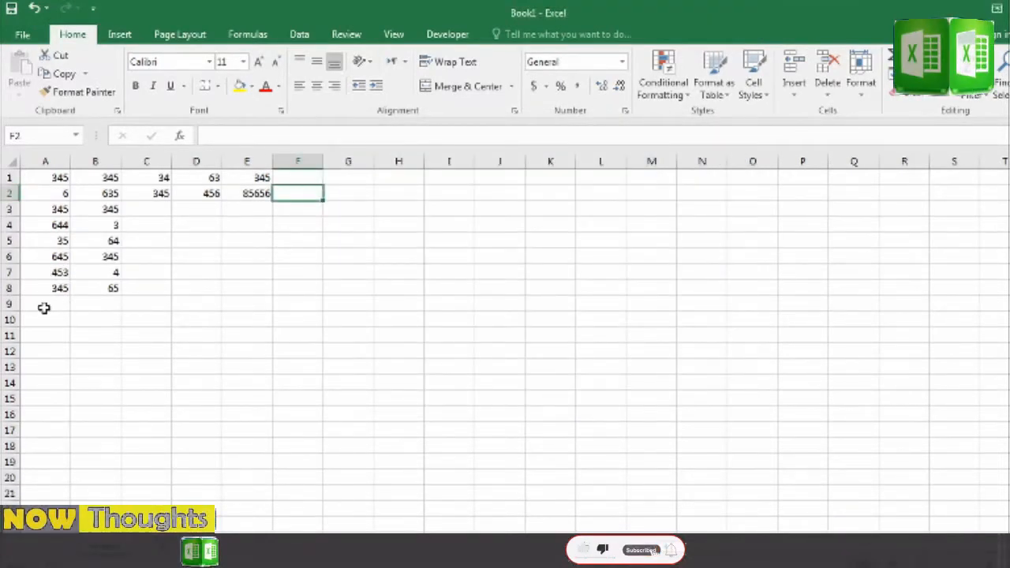
click(422, 303)
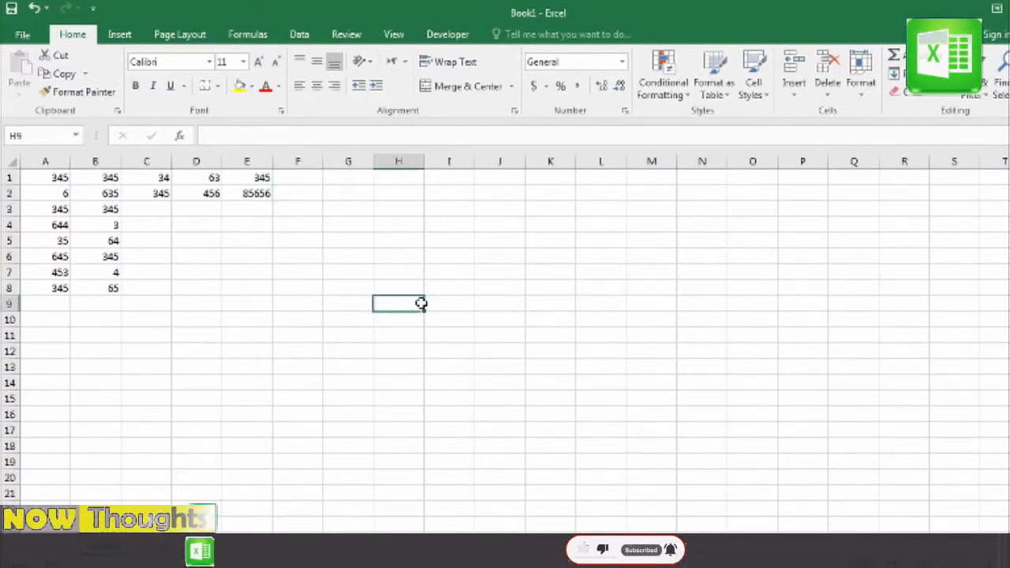
click(752, 461)
click(972, 227)
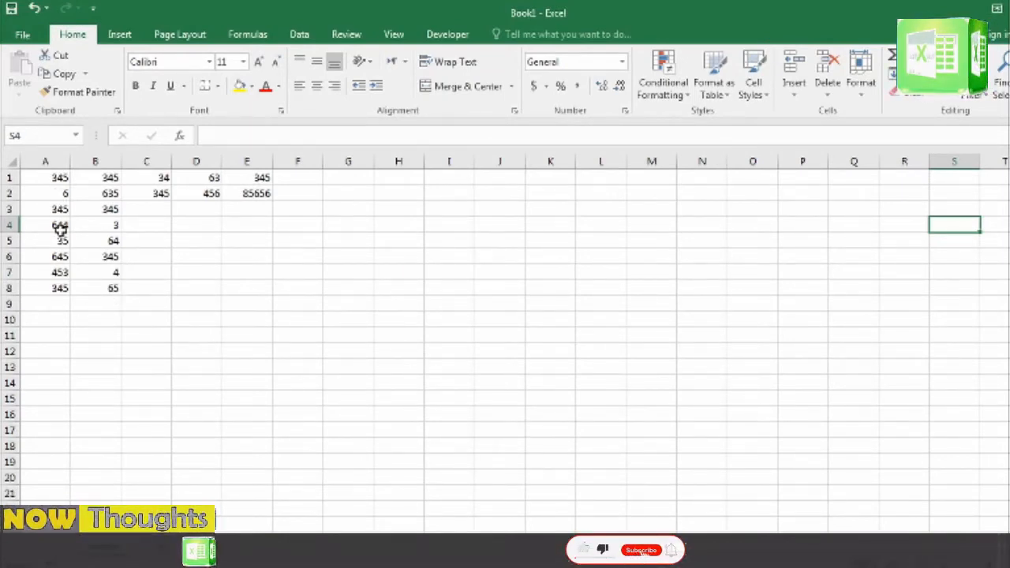
Step: Enter a formula in cell A10 that adds the cells one by one: =A1+A2+A3+A4+A5+A6+A7+A8
click(52, 318)
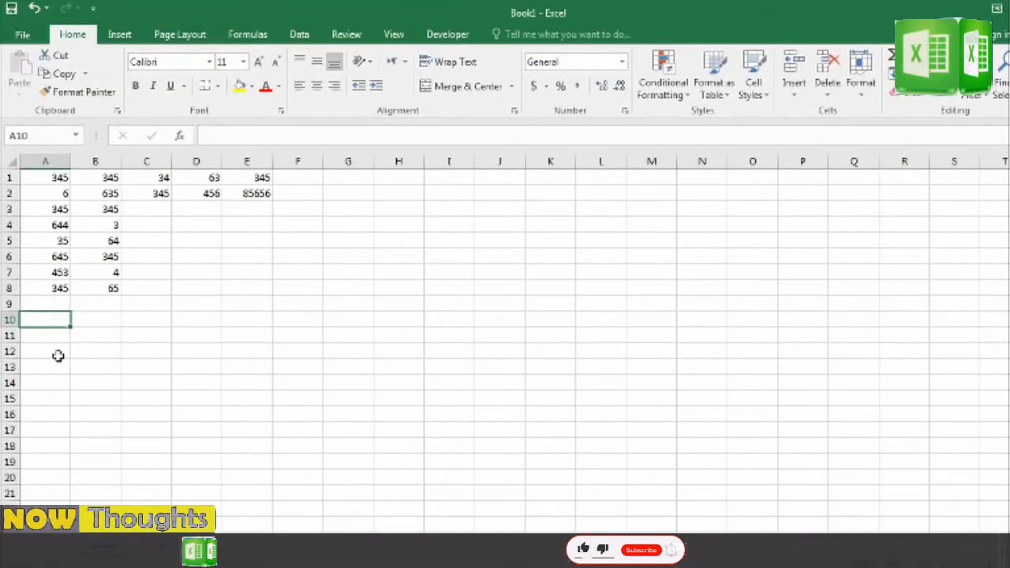
text(=)
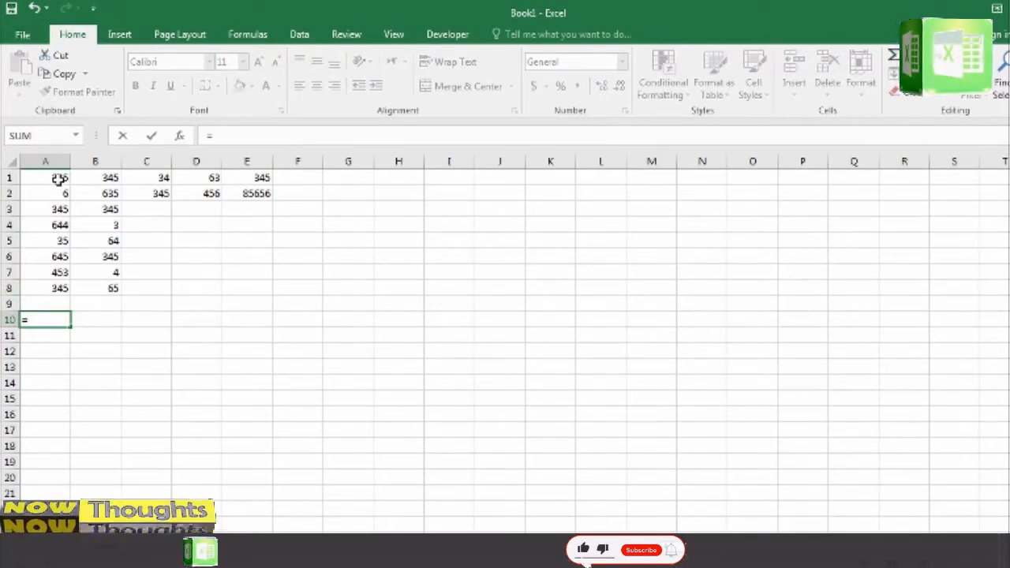
text(a1)
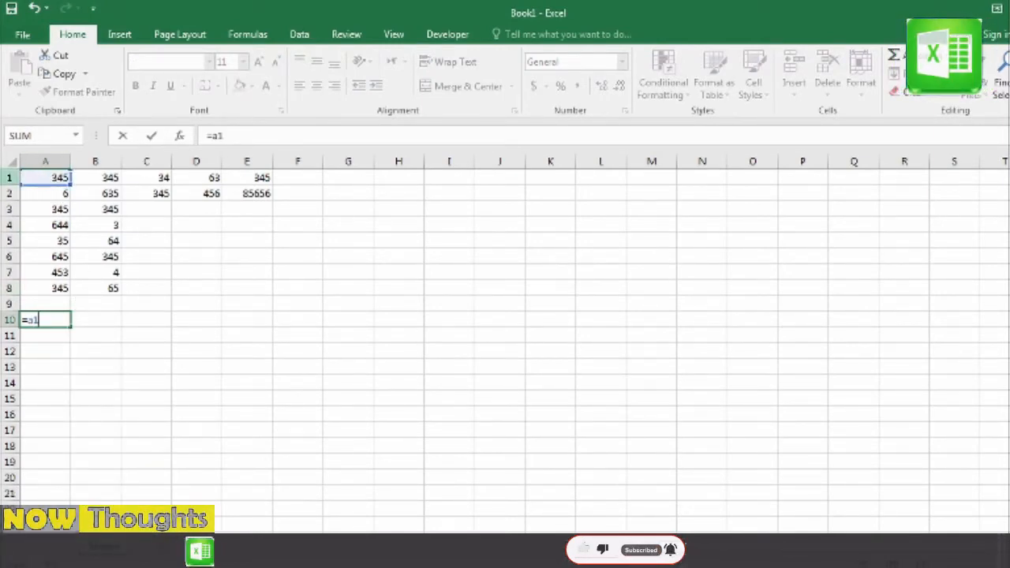
text(+)
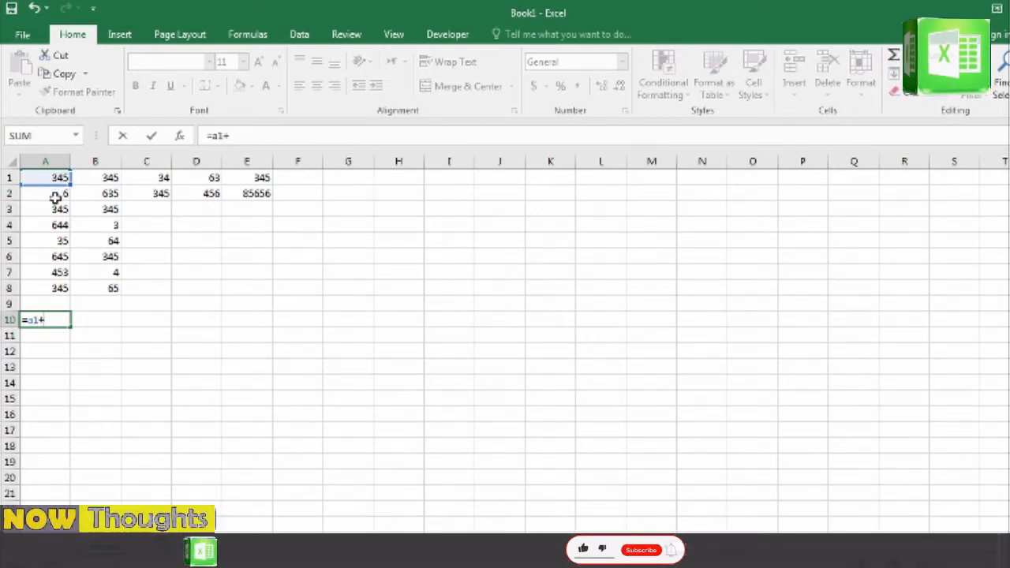
text(a2)
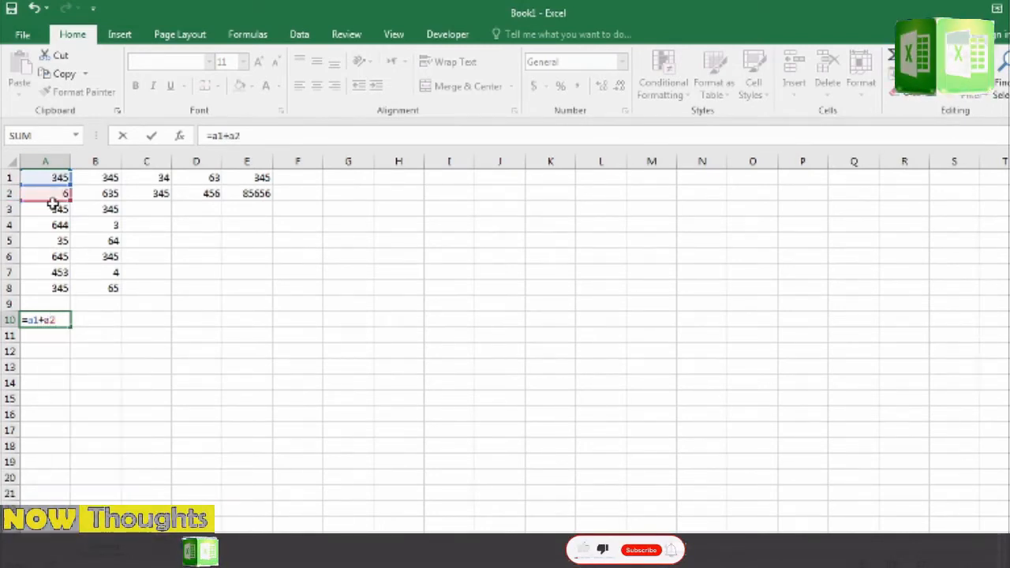
text(+a3+)
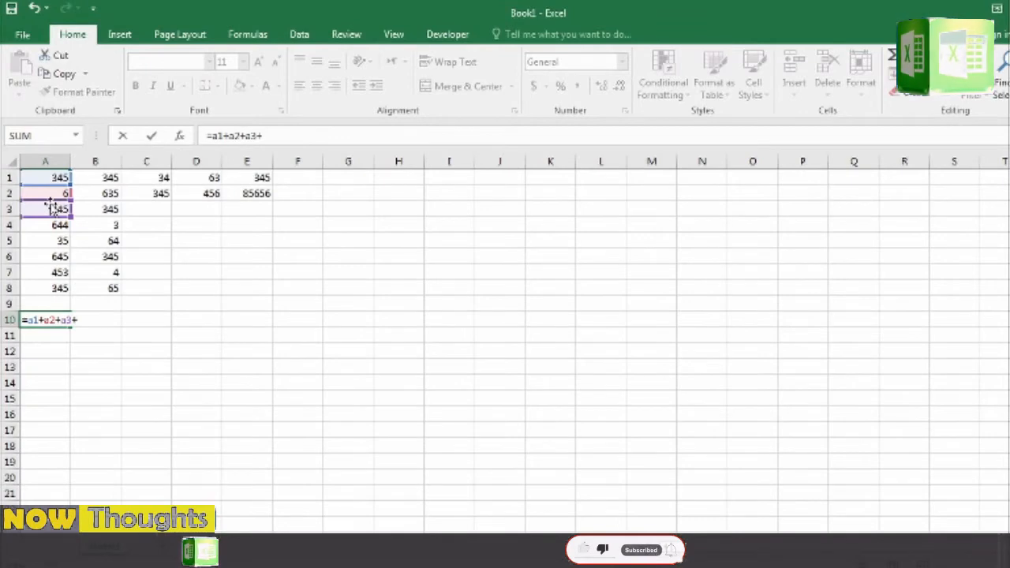
click(47, 228)
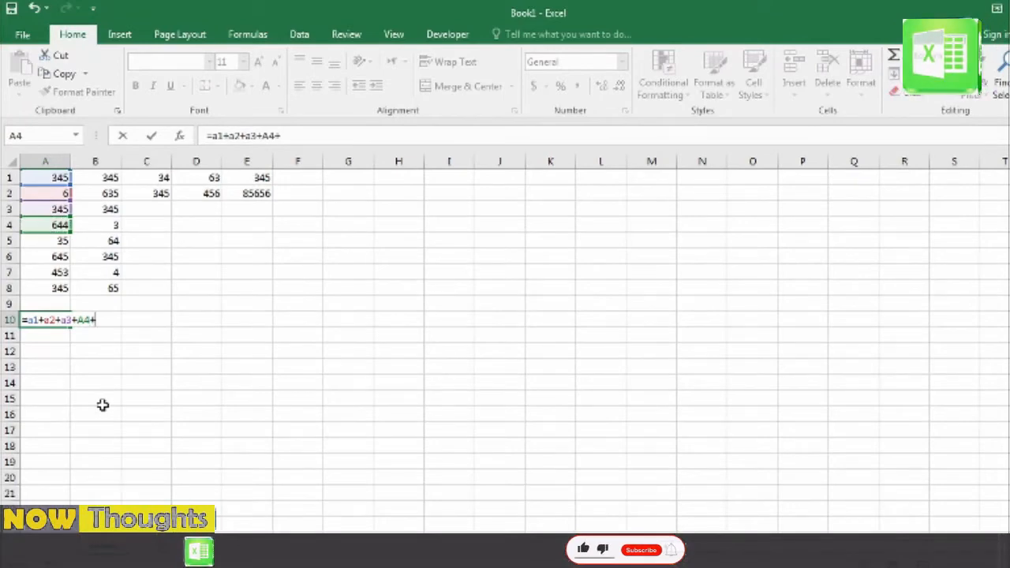
text(+)
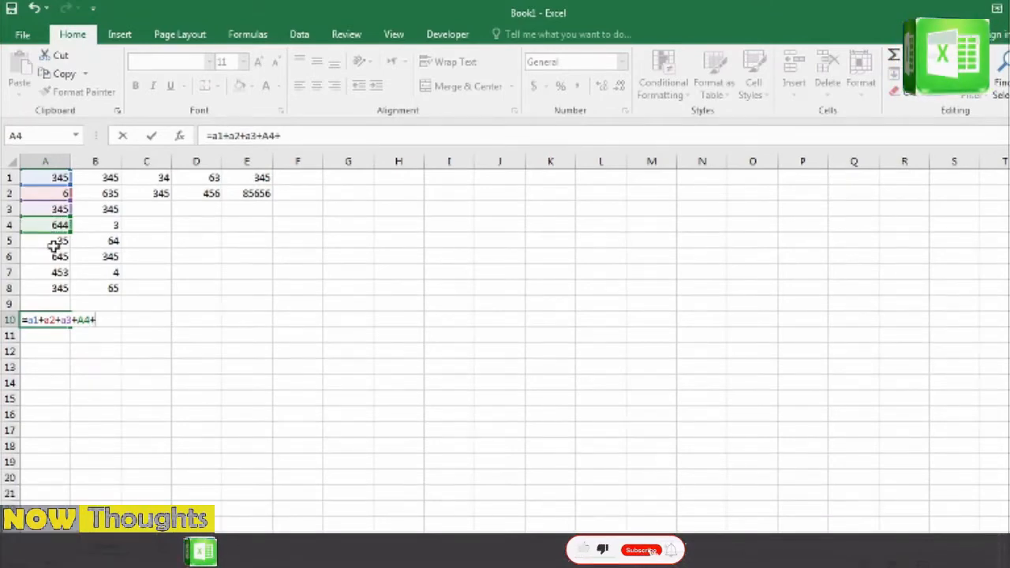
click(54, 246)
text(+)
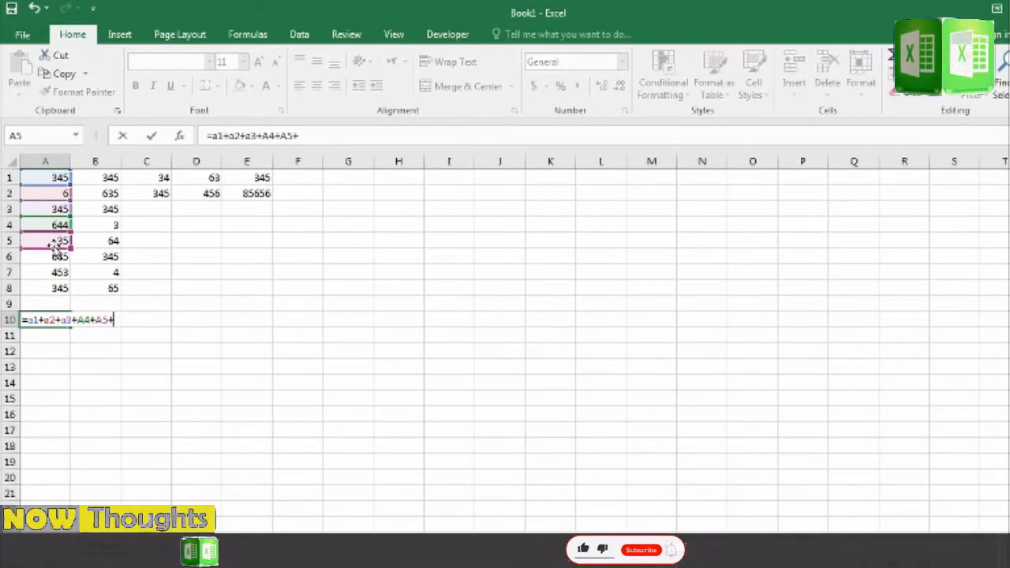
click(38, 258)
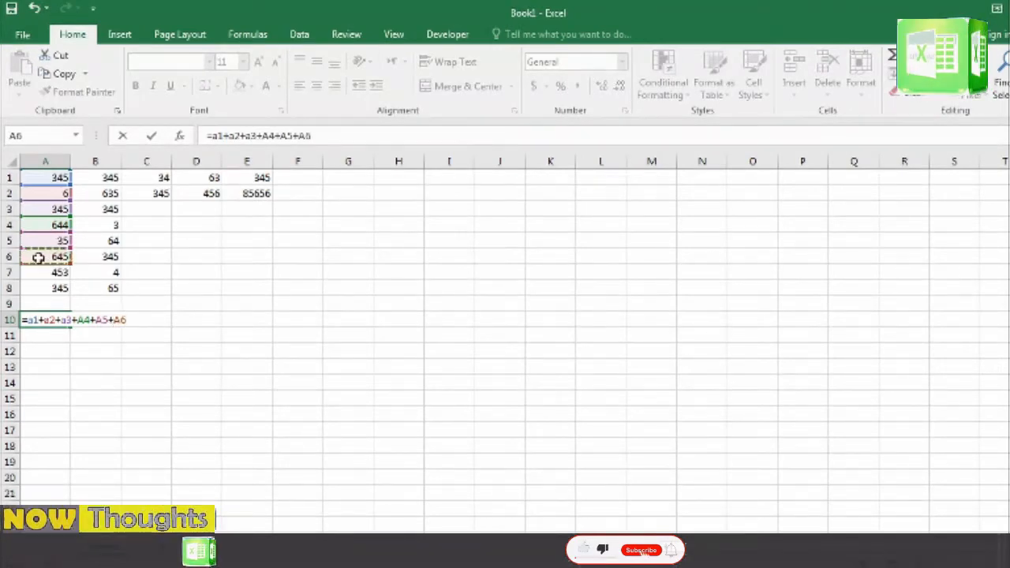
text(+)
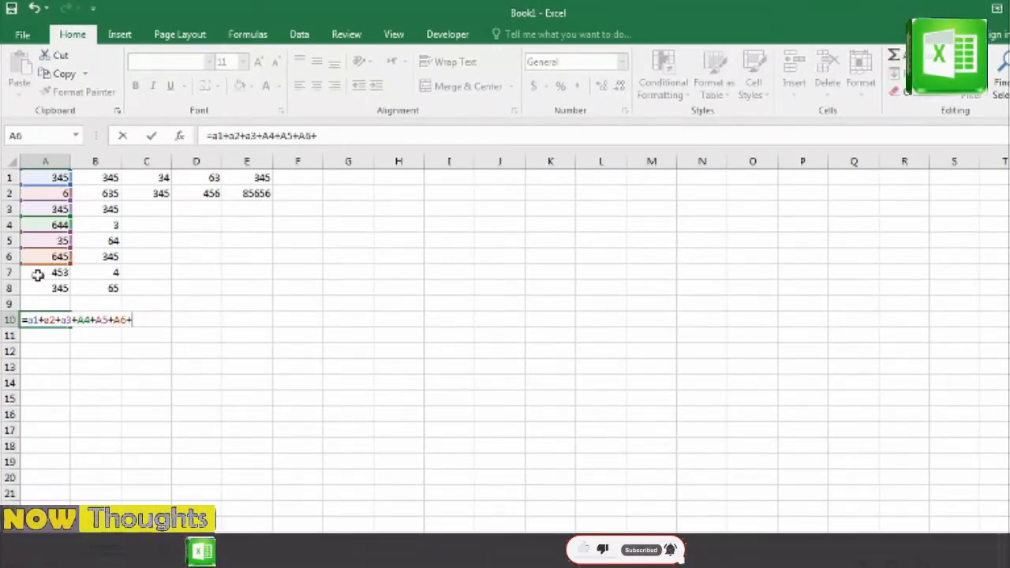
click(38, 275)
text(+)
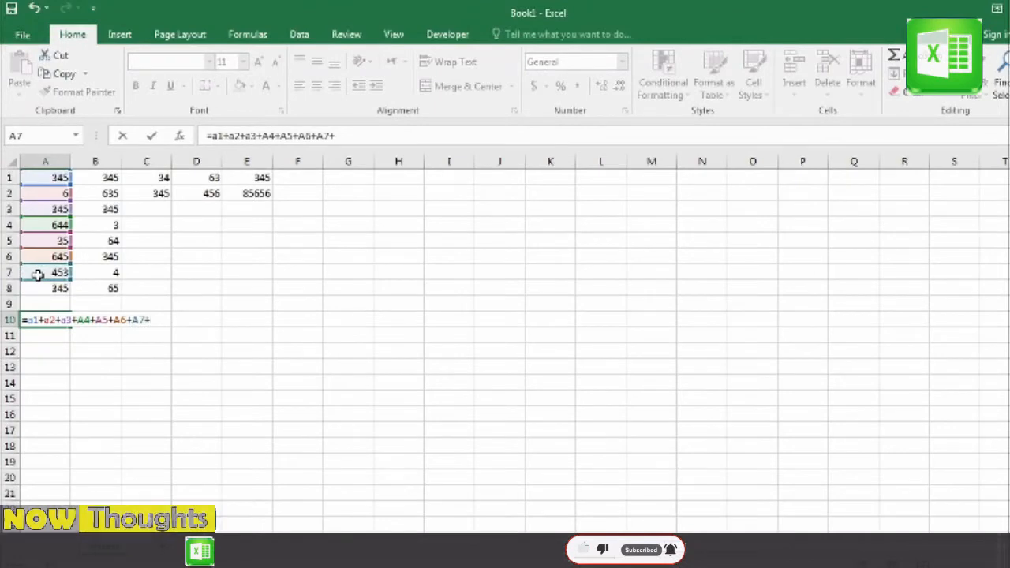
click(48, 286)
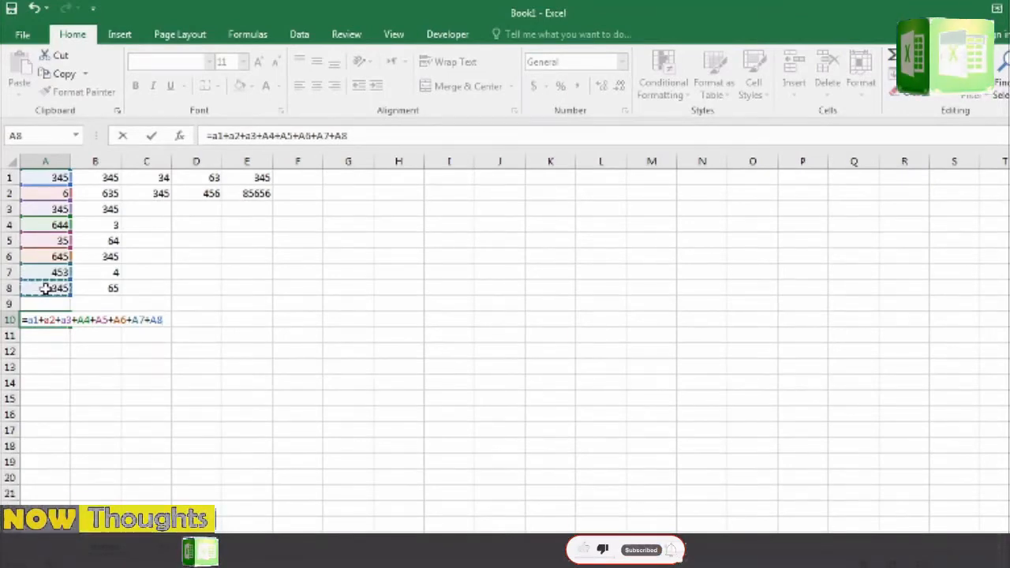
key(Return)
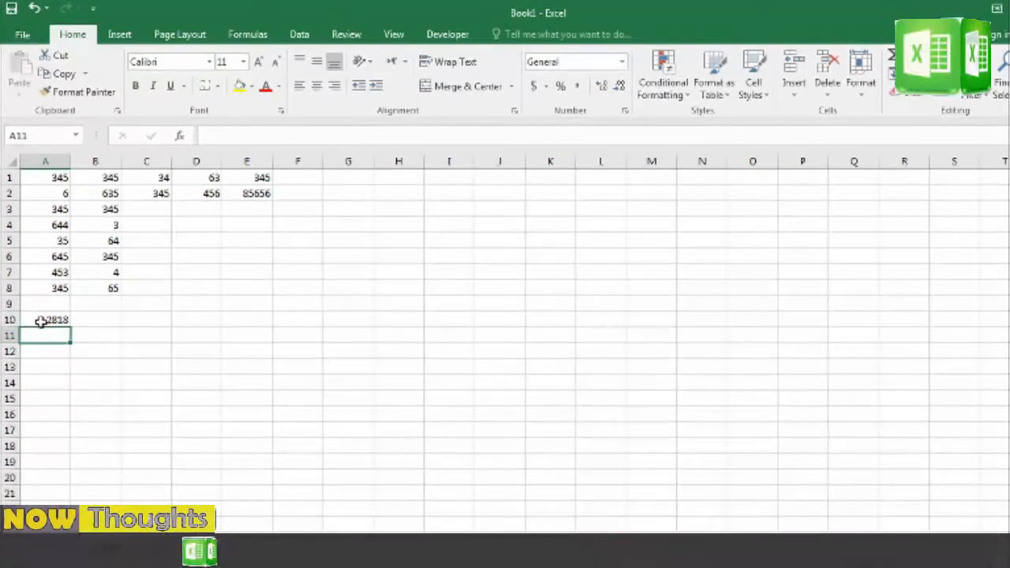
Step: Examine the addition formula in A10 and the individual values in the columns above it
click(44, 320)
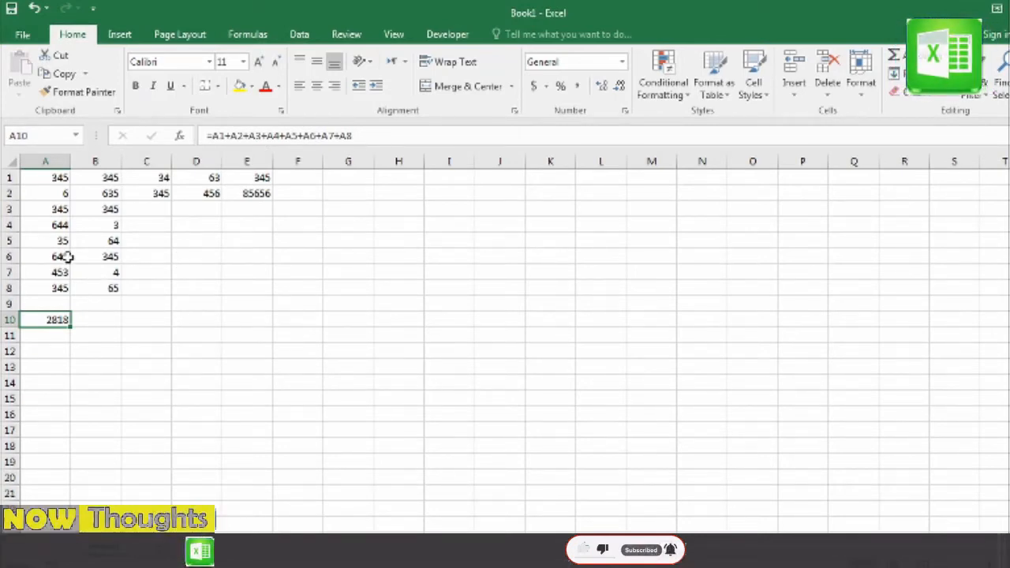
click(49, 209)
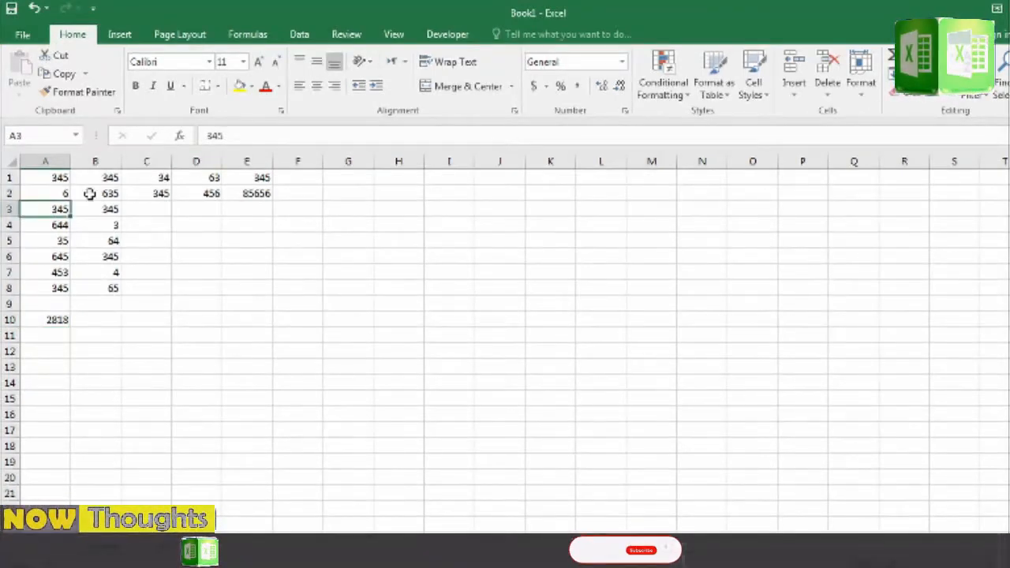
click(56, 241)
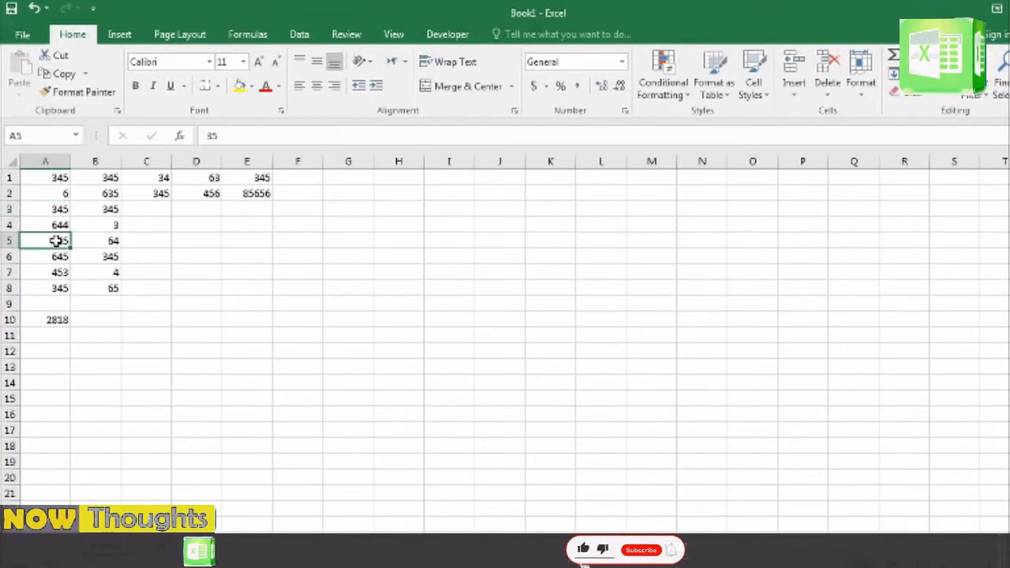
click(94, 243)
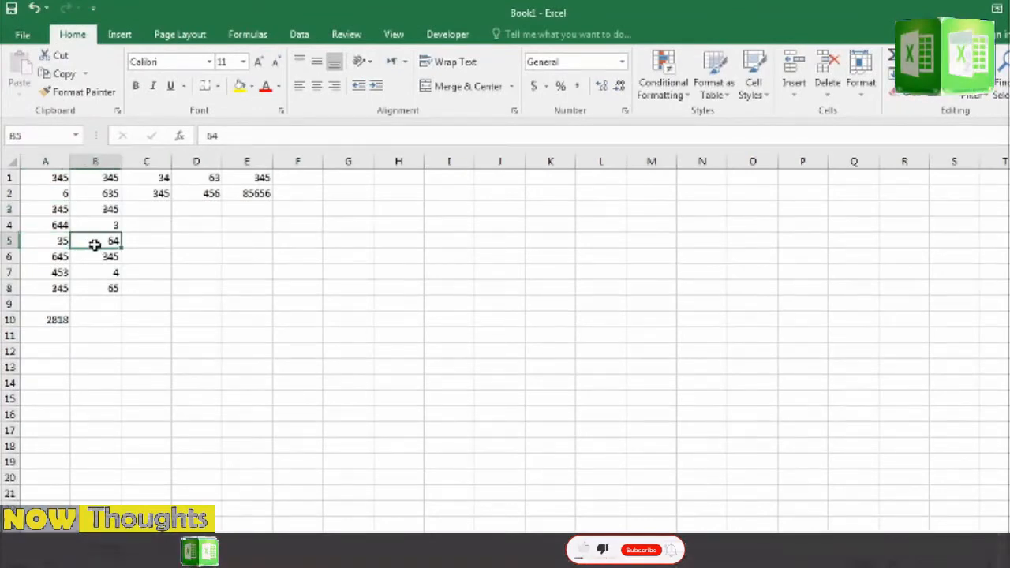
click(47, 320)
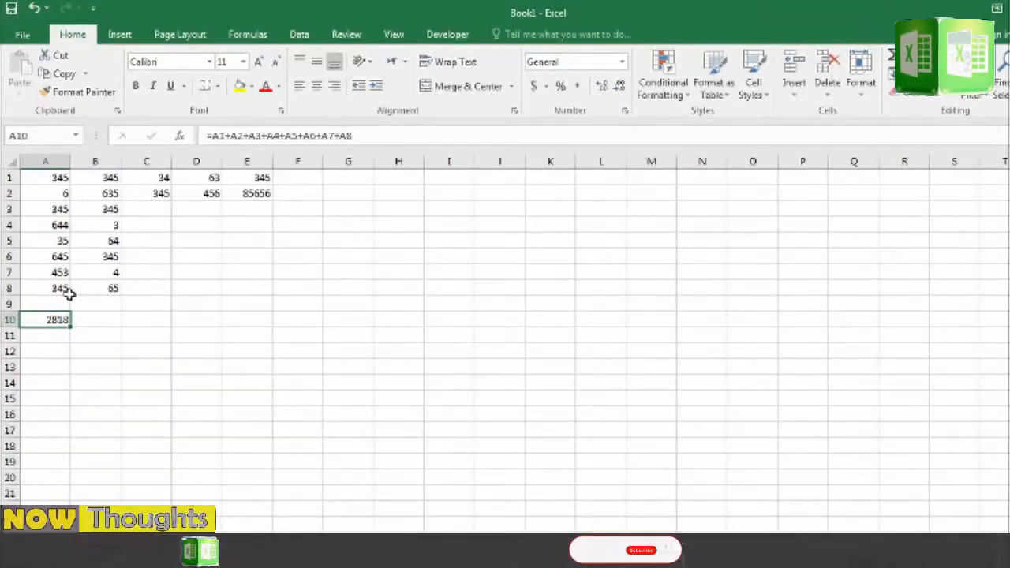
click(46, 338)
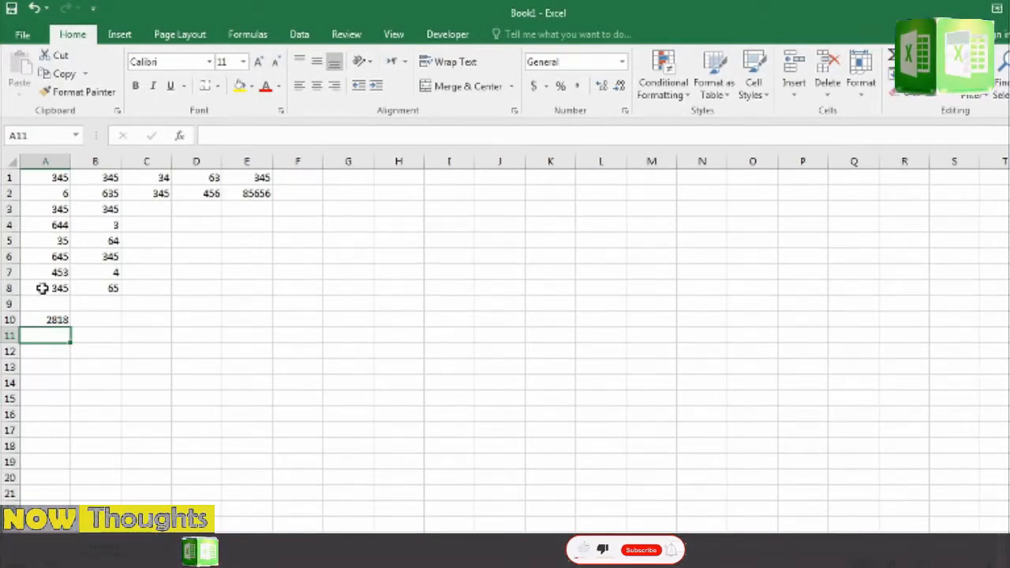
click(53, 321)
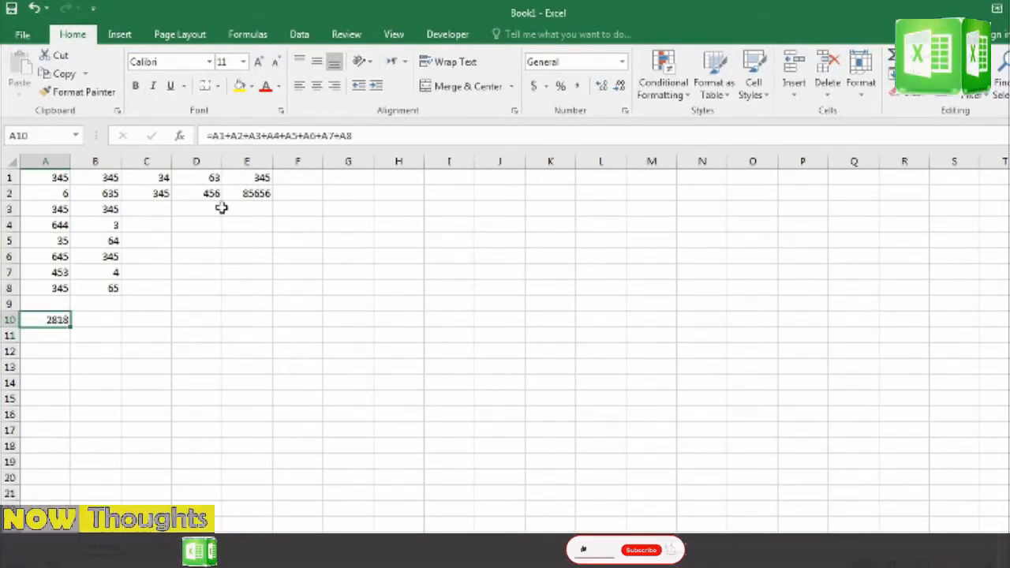
Step: Total column A in cell A11 with the SUM function over the range A1:A8
click(63, 333)
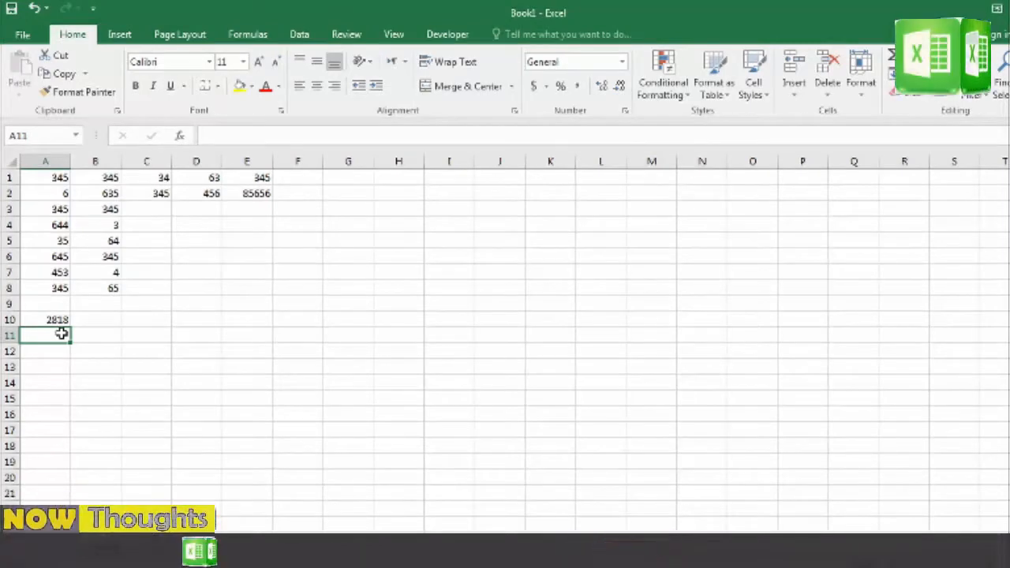
text(=sum)
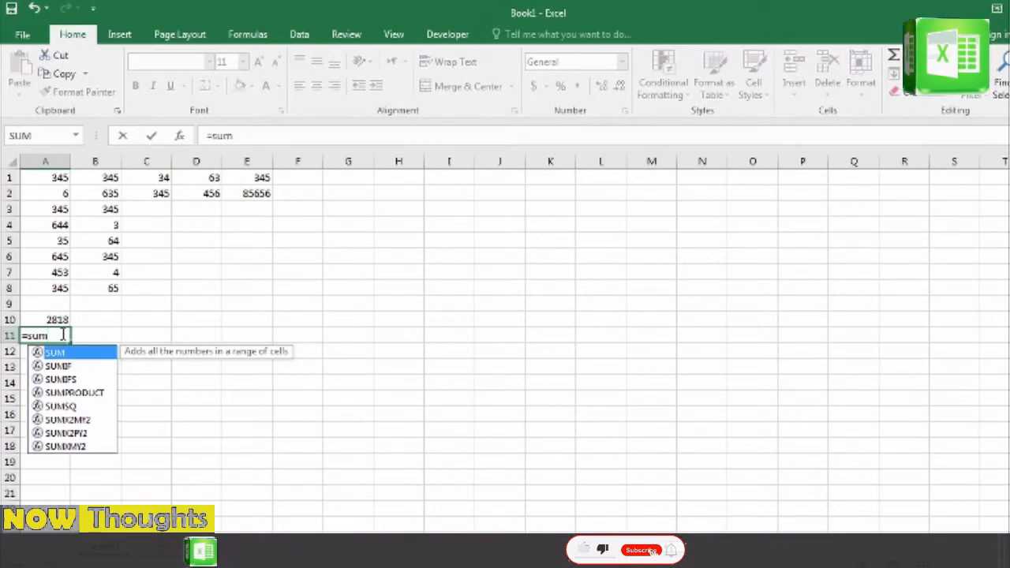
key(Tab)
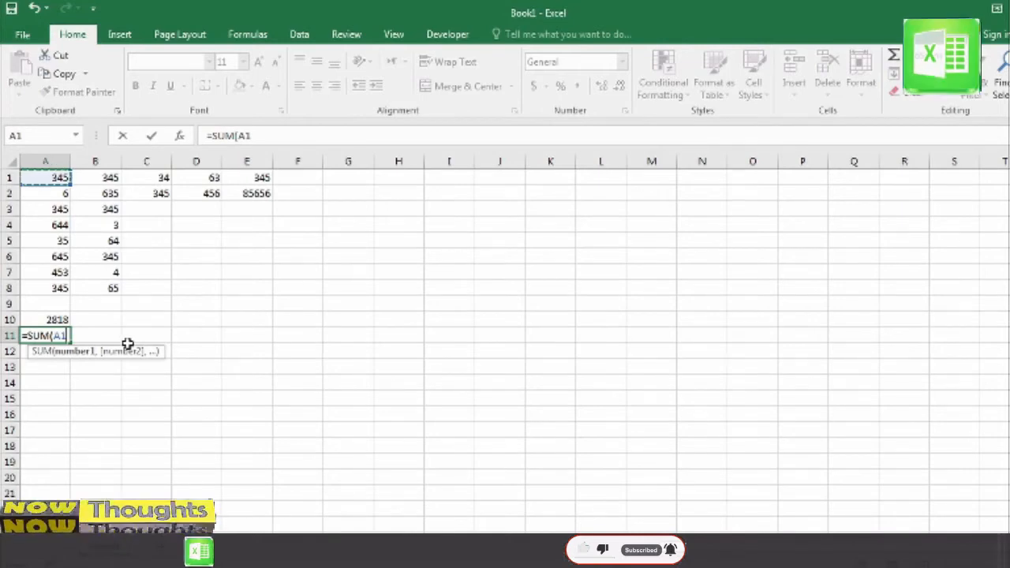
text(:A1)
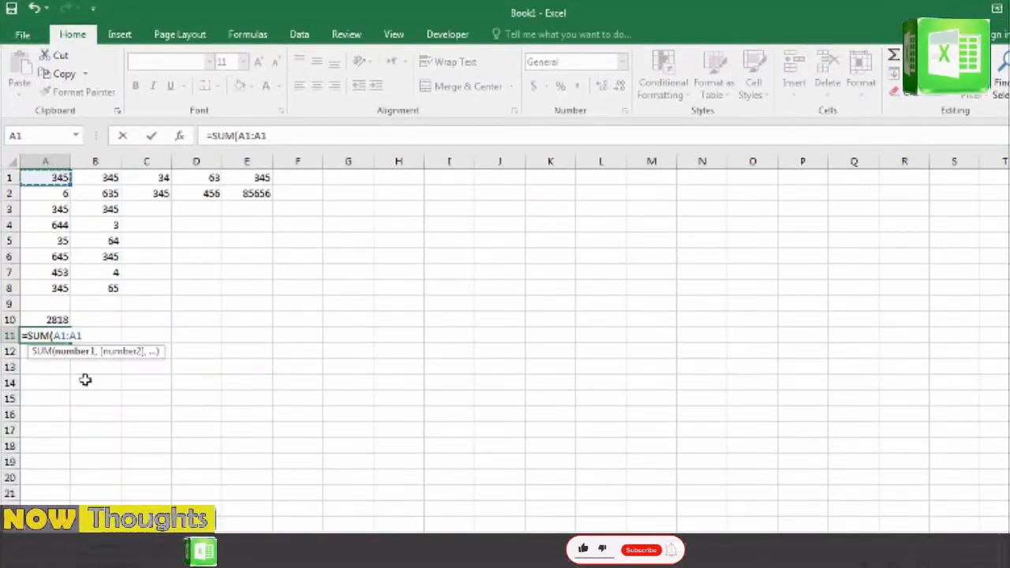
shift+click(52, 288)
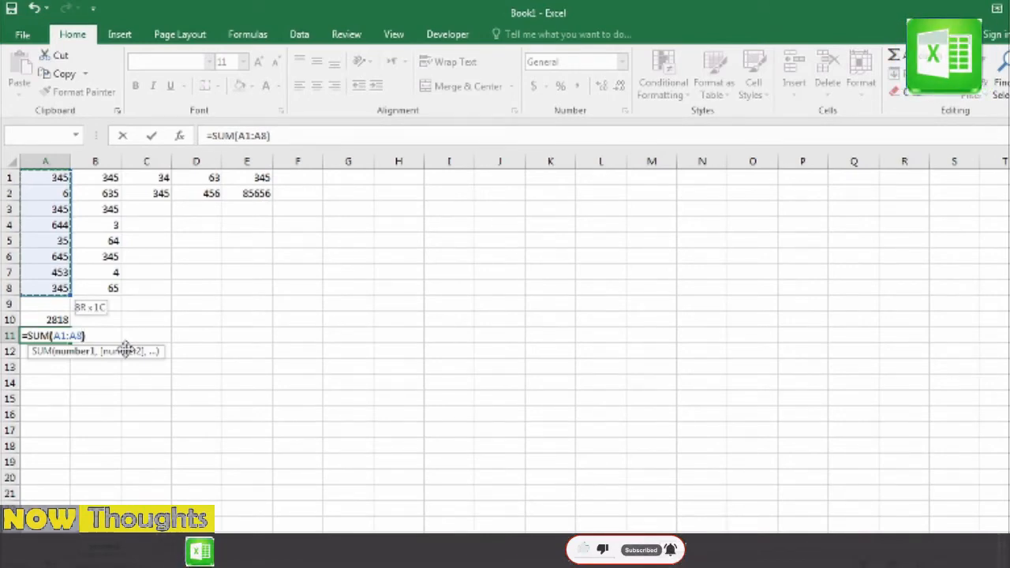
key(Return)
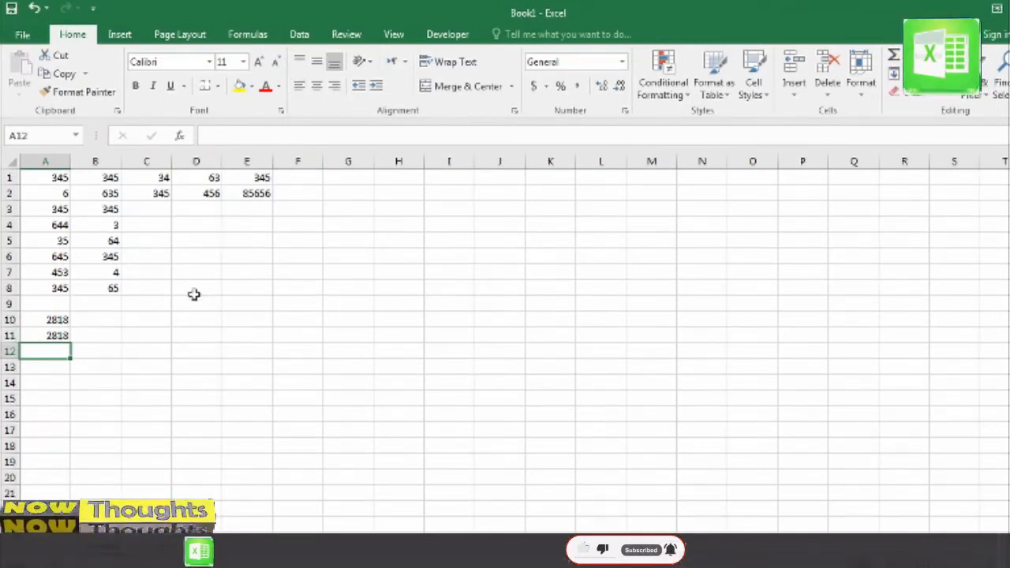
Step: Fill the SUM formula from A11 across to E11 and check the copied formula in B11
click(48, 336)
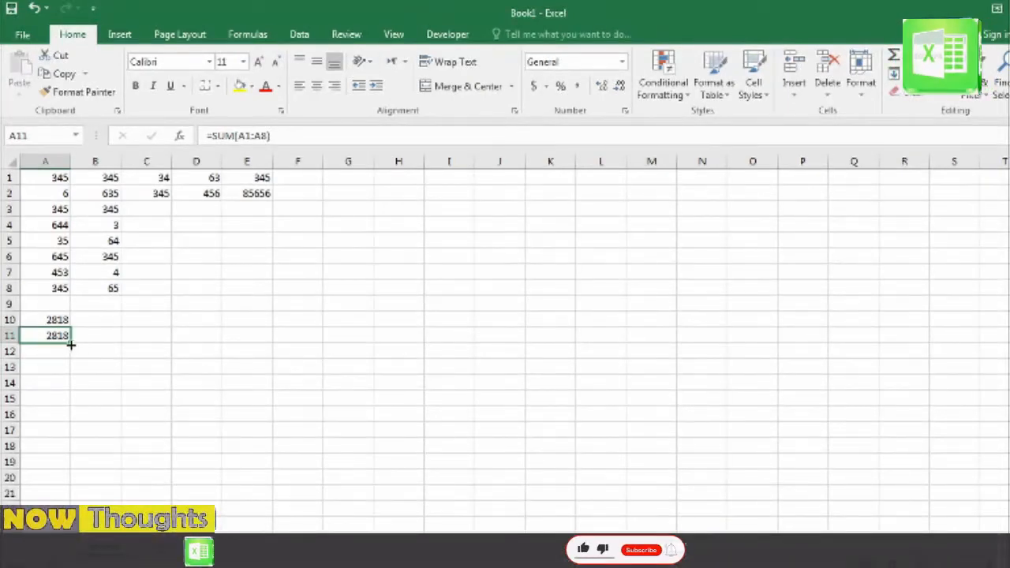
drag(71, 344, 110, 343)
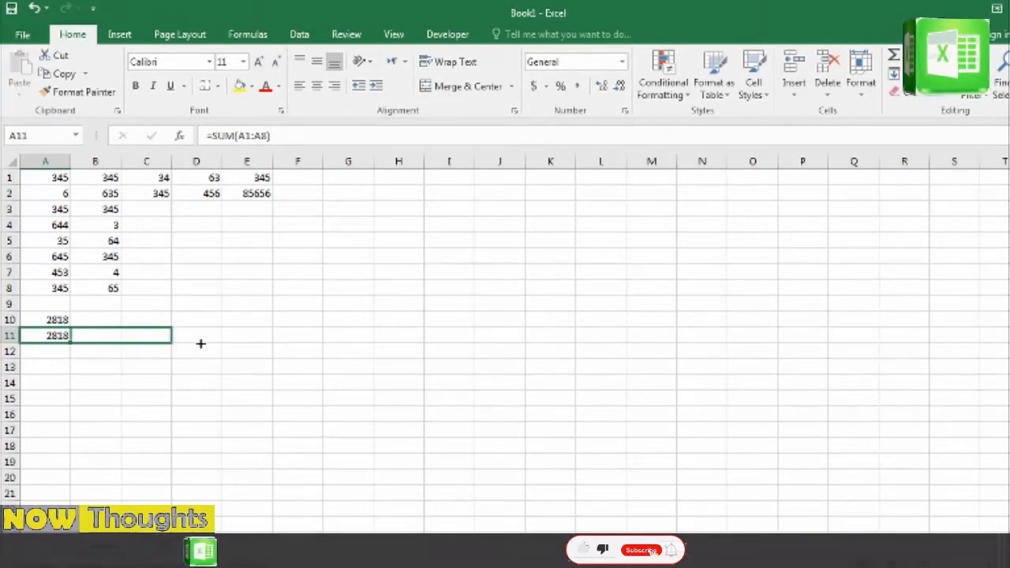
drag(201, 344, 271, 341)
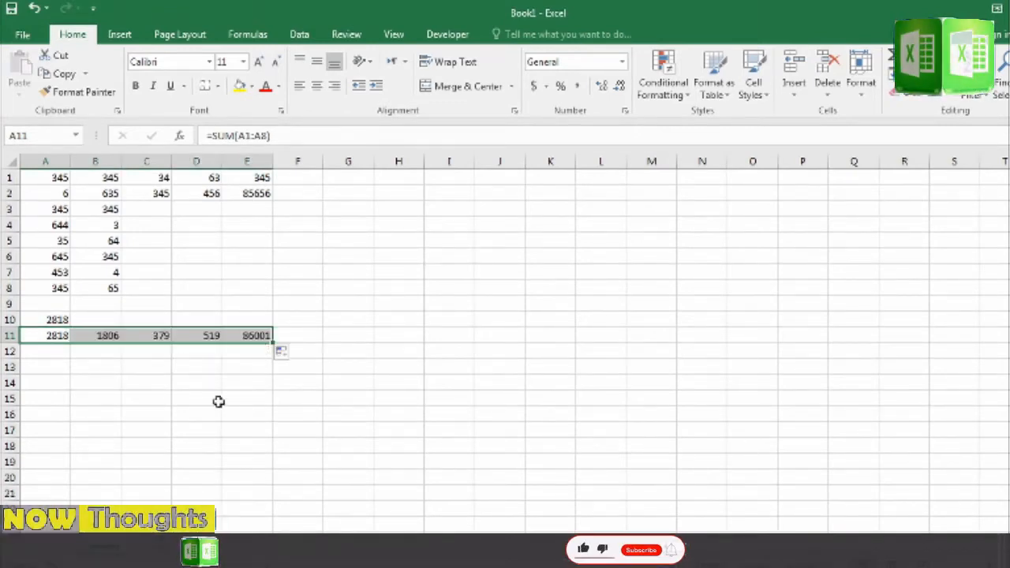
click(114, 388)
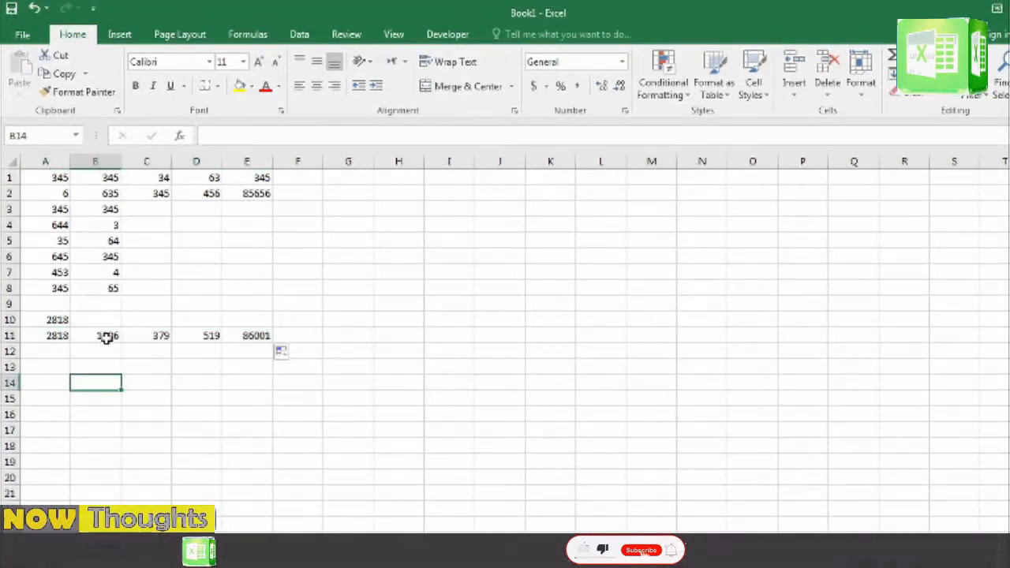
click(106, 338)
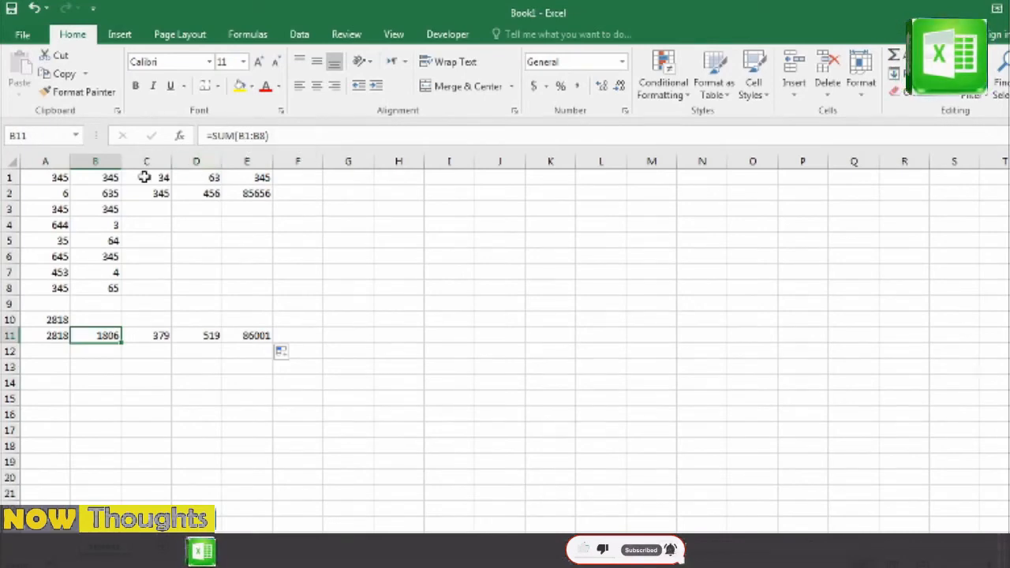
Step: Check the copied SUM formulas in cells C11 and D11
click(156, 333)
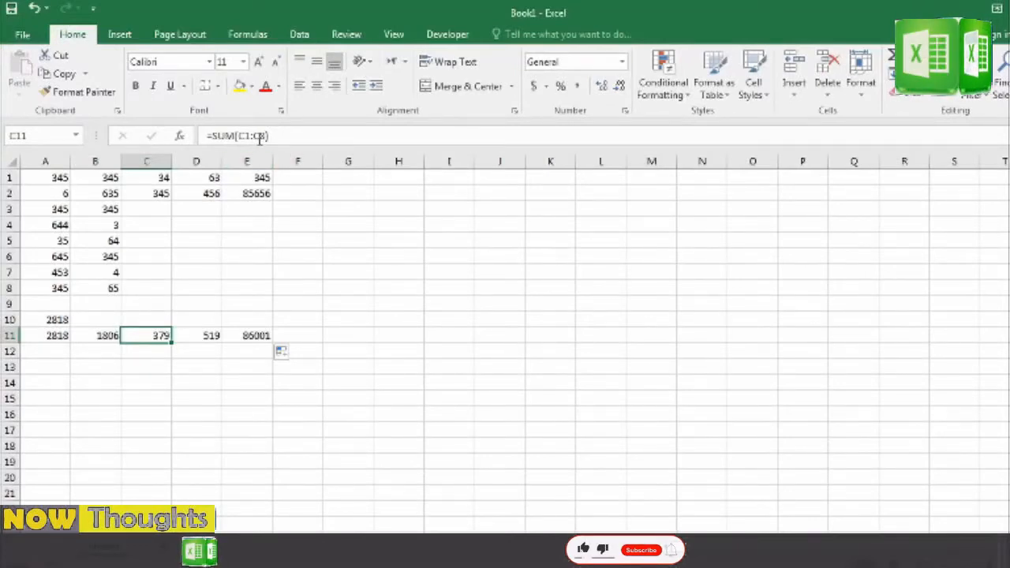
click(207, 335)
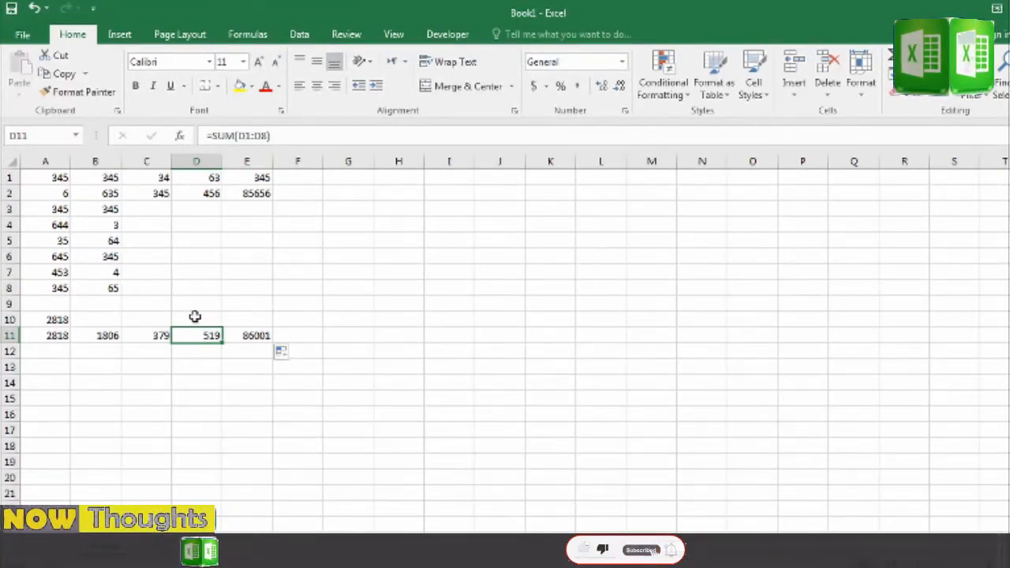
Step: Enter 234 in D7, the text we in D8, the text wr in D5 and 35 in D4
click(204, 272)
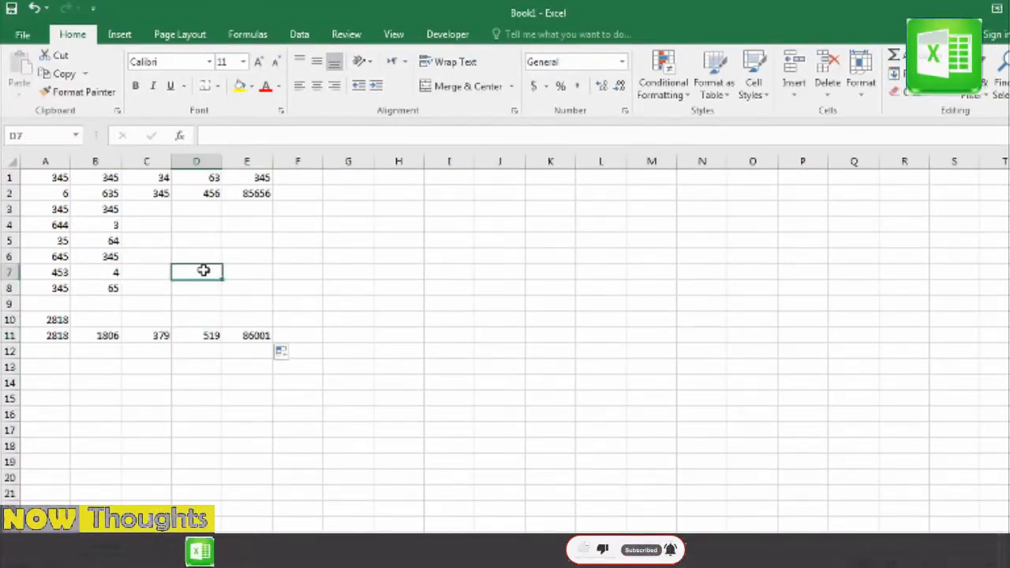
text(234)
key(Return)
text(we)
key(Up)
key(Up)
key(Up)
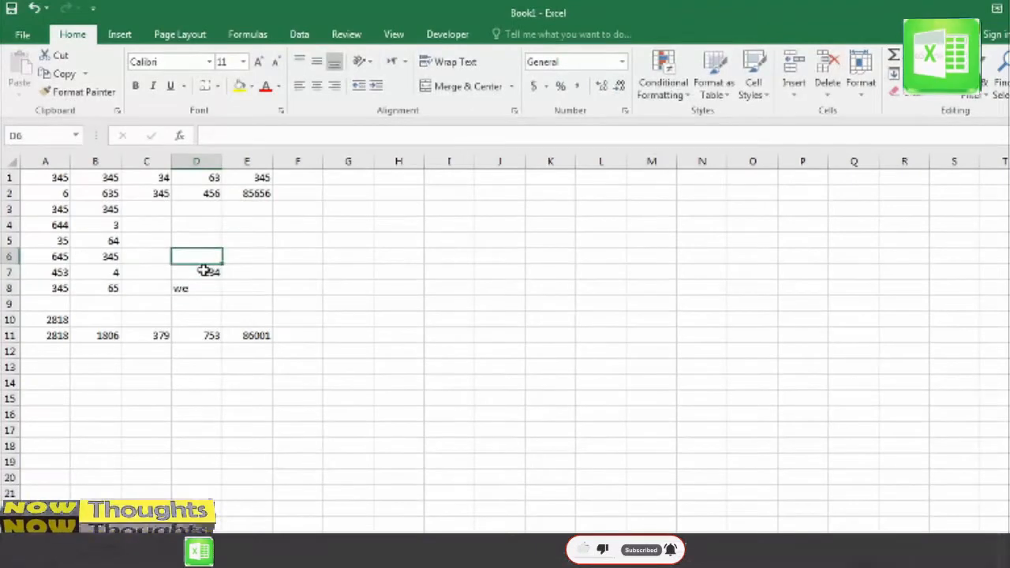
text(ser)
key(Up)
text(35)
key(Return)
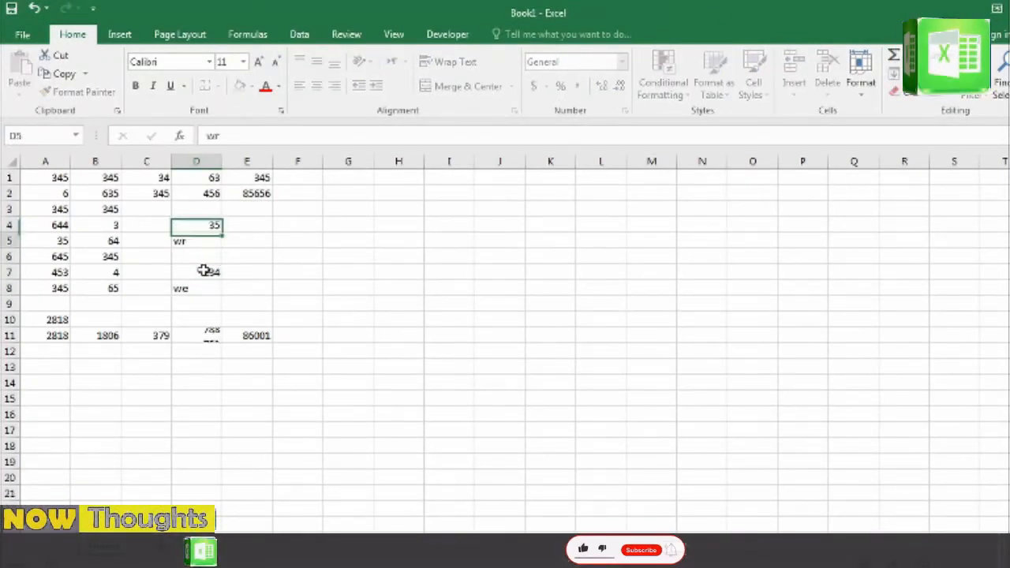
Step: Replace the text in D5 with 234 and in D8 with 3453, and add 34 in D9
text(234)
key(Return)
key(Down)
key(Down)
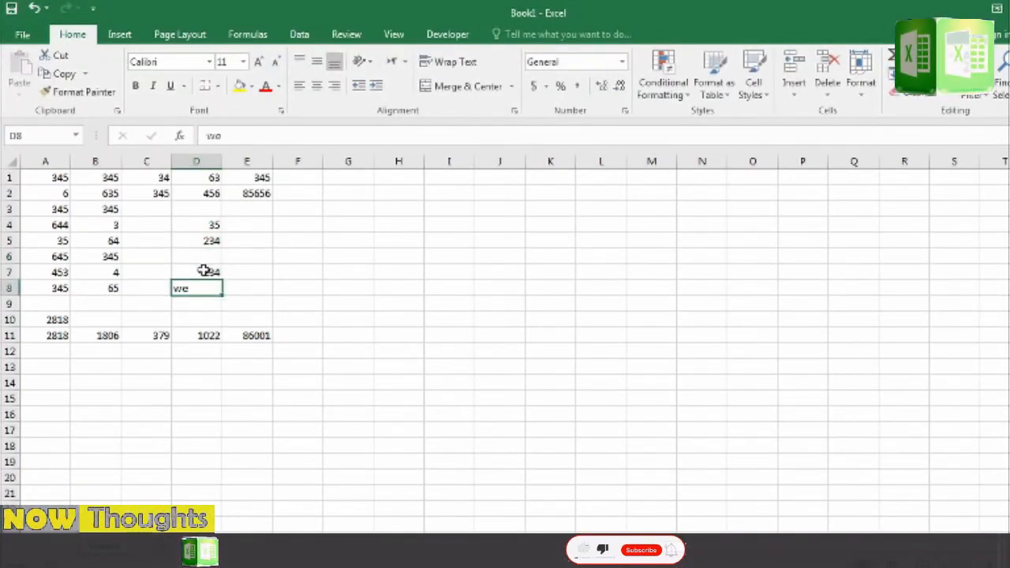
text(3453)
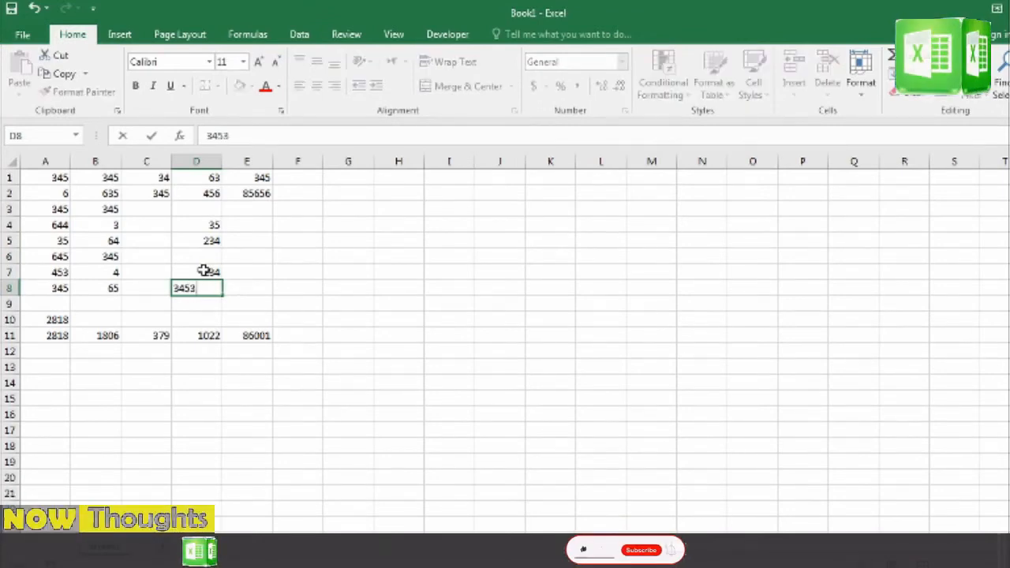
key(Return)
text(34)
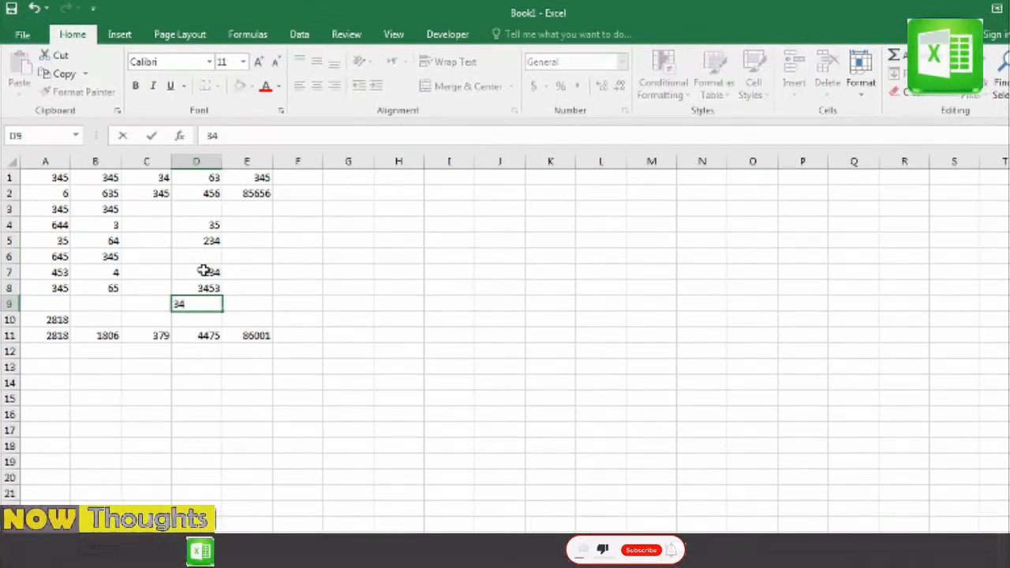
key(Return)
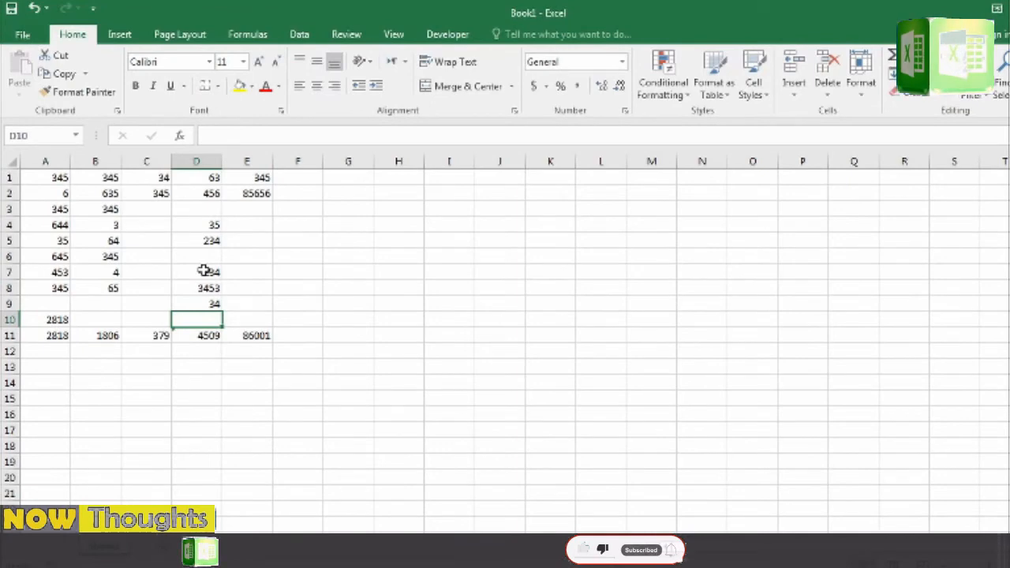
key(Up)
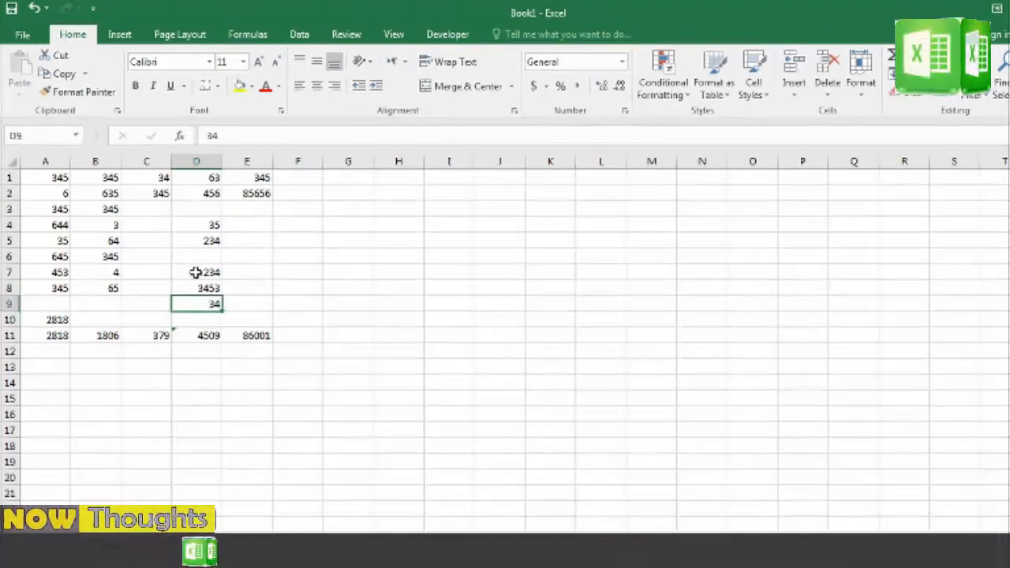
Step: Compare the SUM ranges in A11, D11 and E11, starting from the last value in column A
click(48, 294)
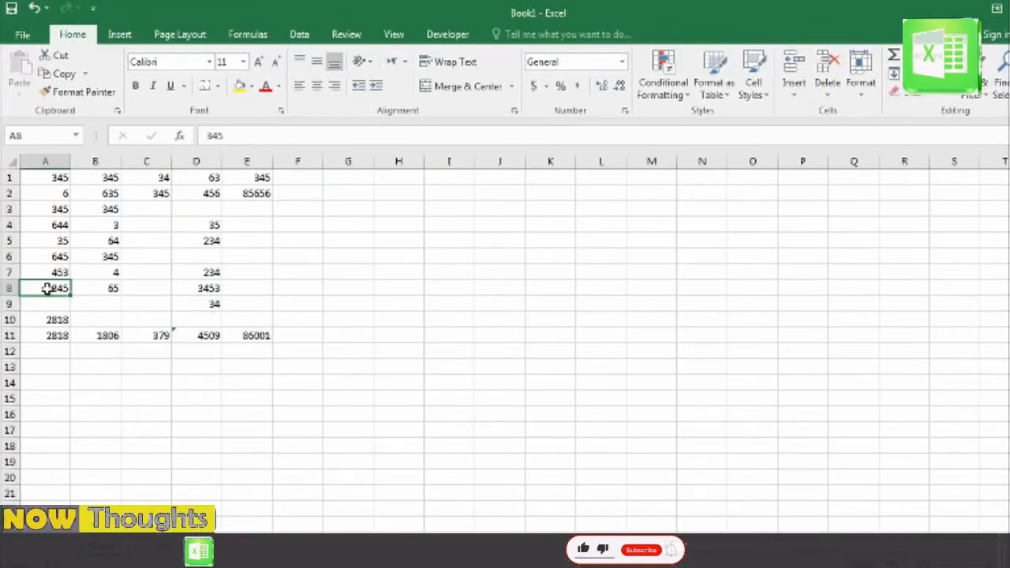
click(46, 337)
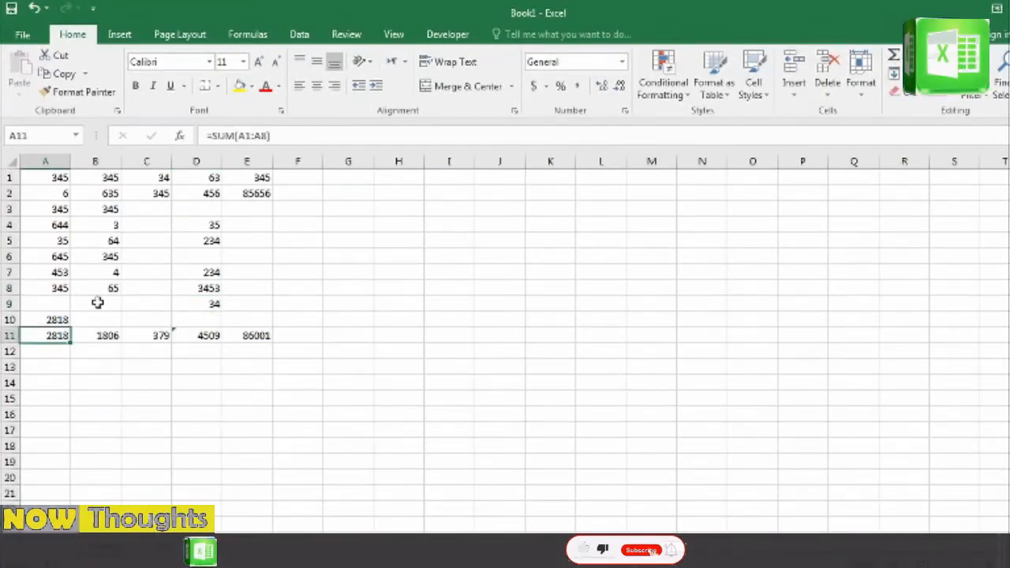
click(207, 337)
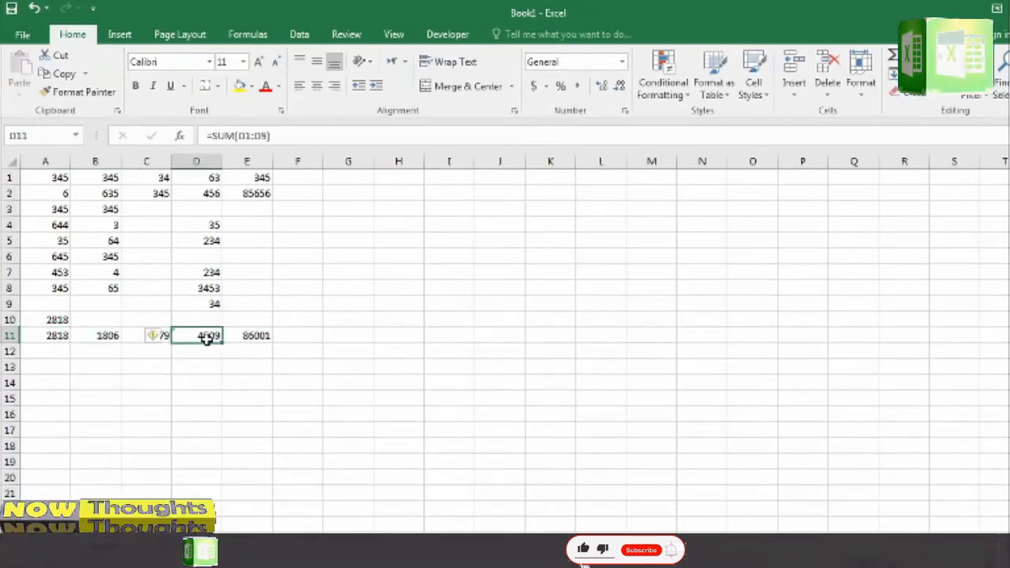
click(258, 338)
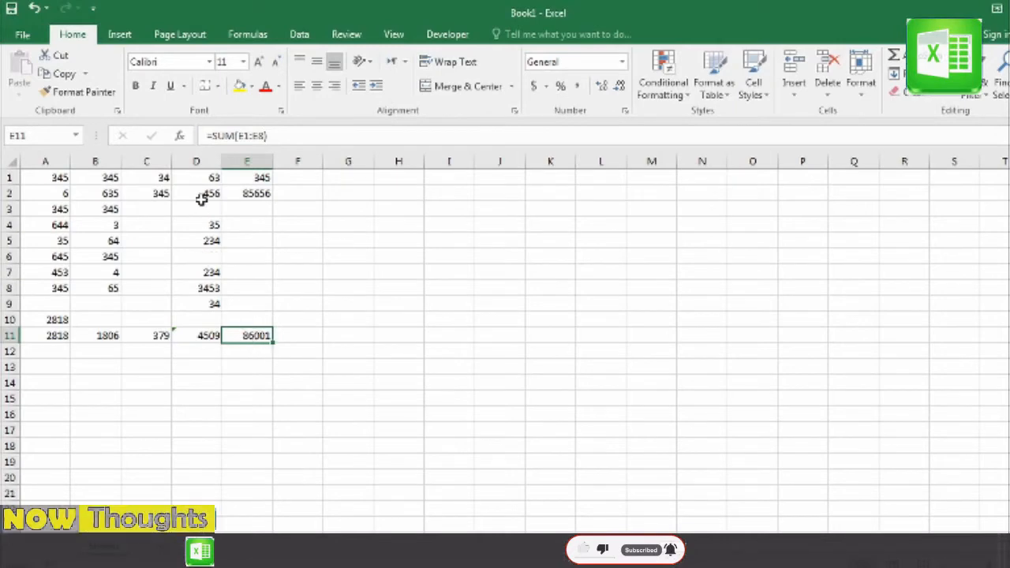
Step: Add values to column E: 42 in E6, 234 in E4, 23 in E3 and 234 in E7
click(257, 257)
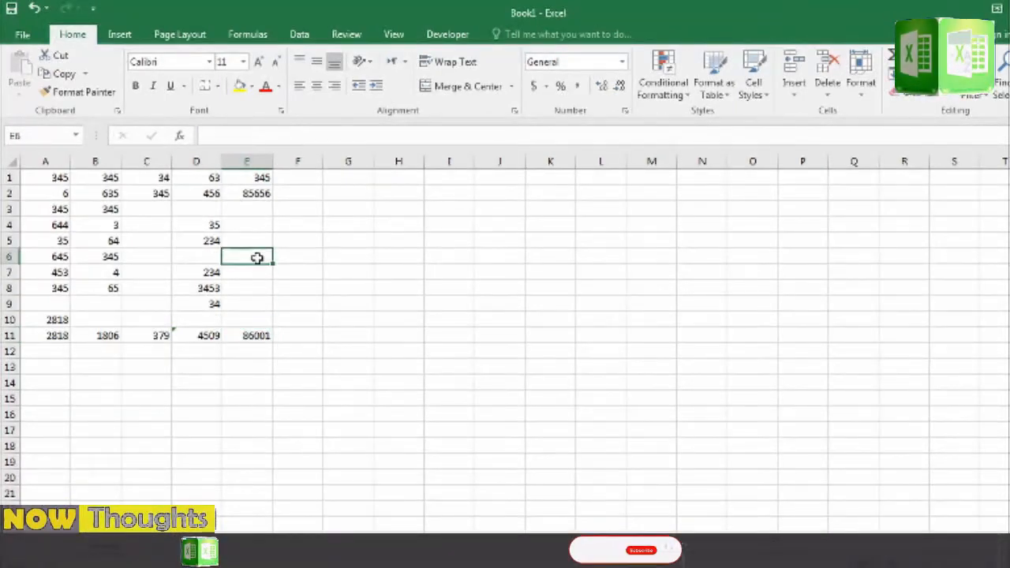
text(42)
click(262, 228)
text(234)
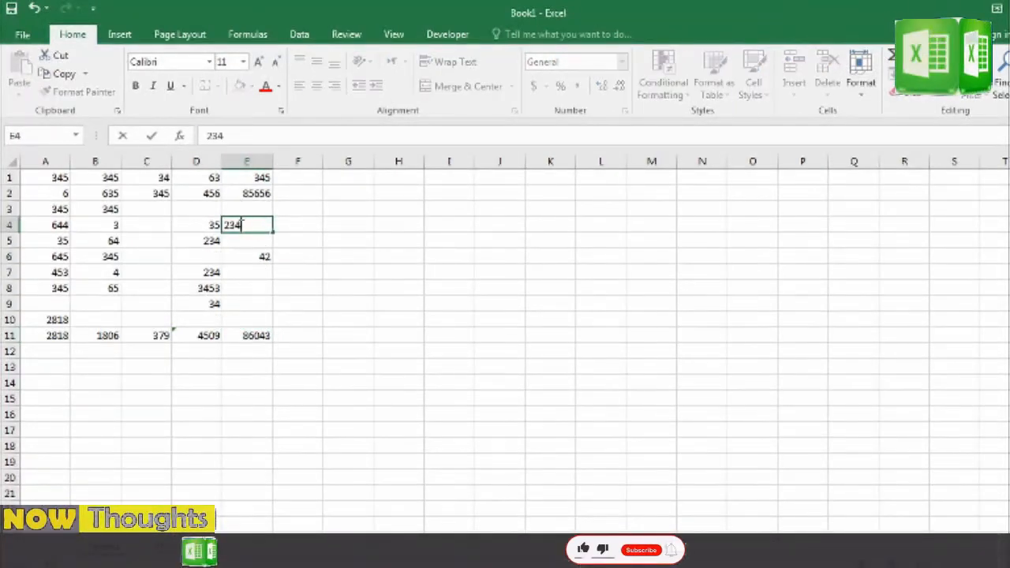
click(244, 208)
text(23)
click(238, 270)
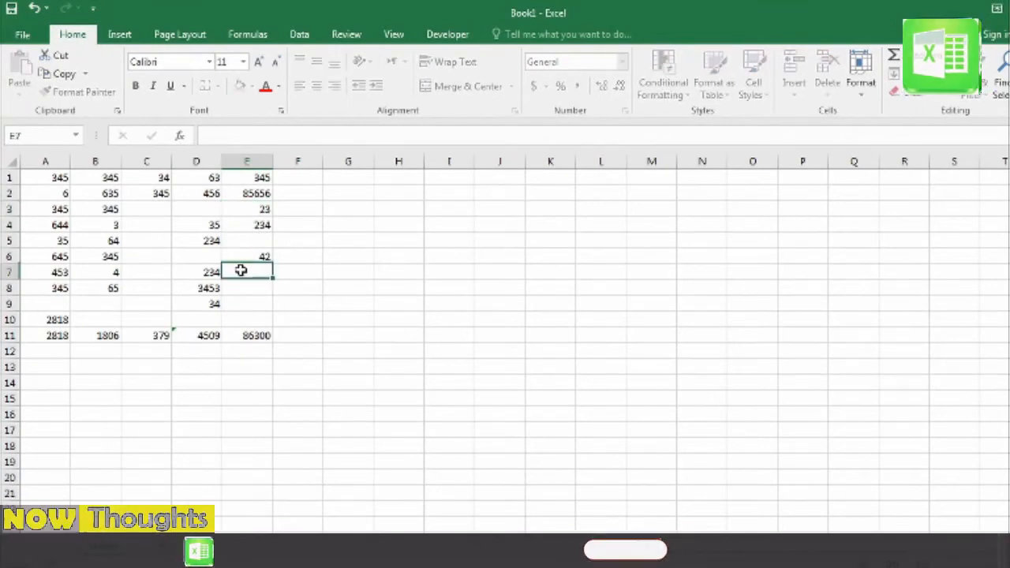
text(234)
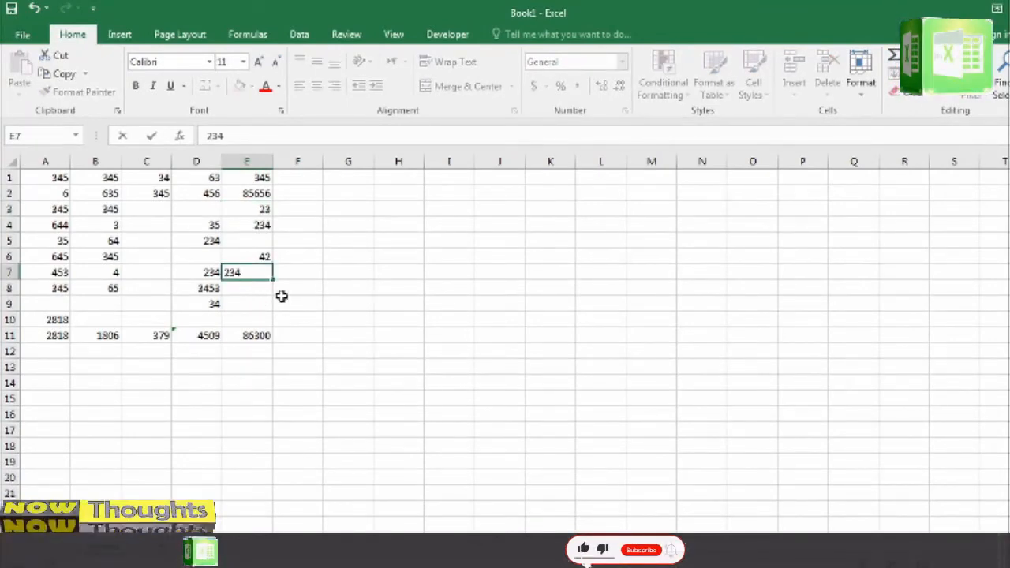
click(347, 320)
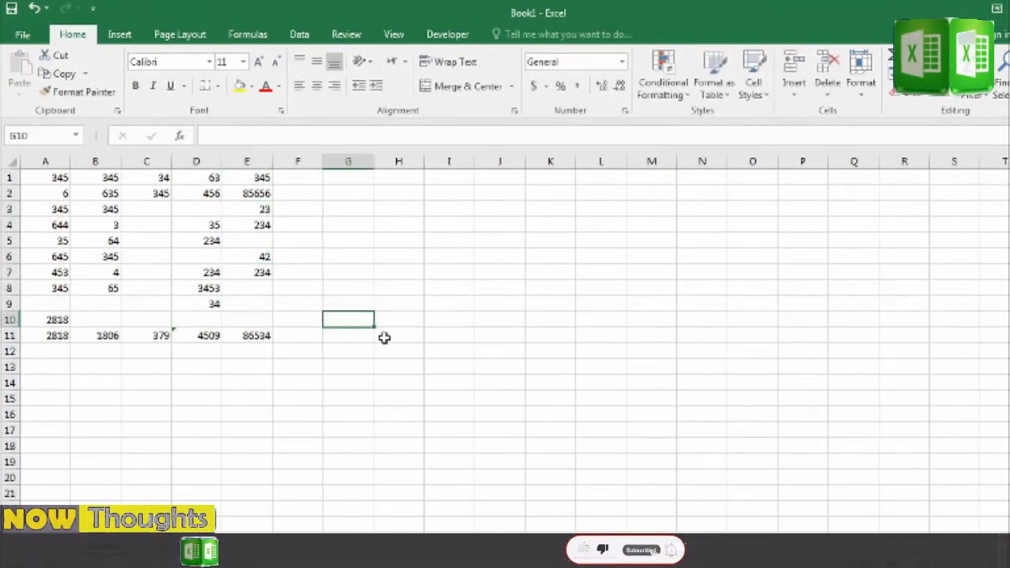
Step: Review the totals in A11 and B11 and the opposite corners A1 and E11 of the number block
click(54, 337)
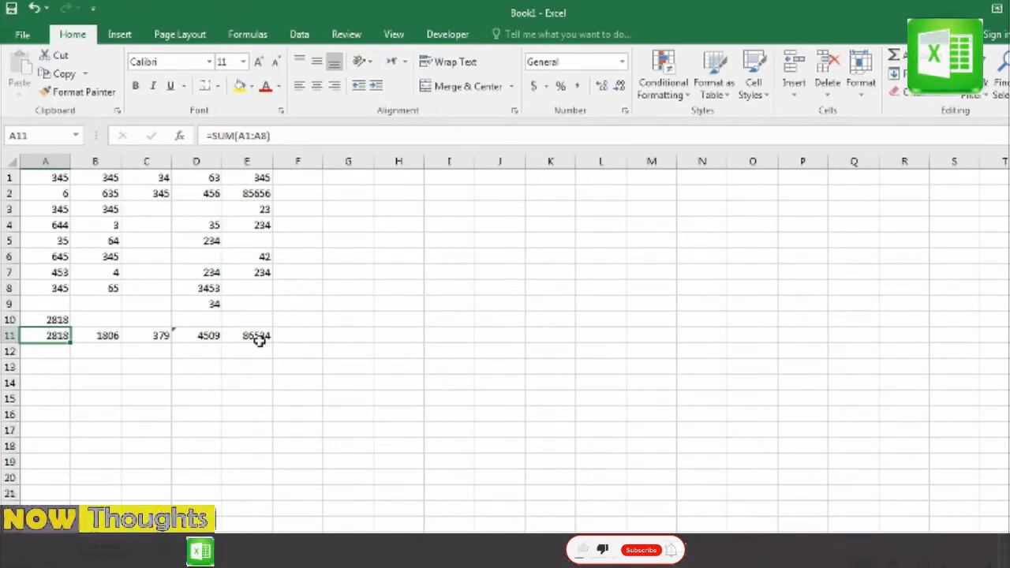
click(91, 335)
click(45, 331)
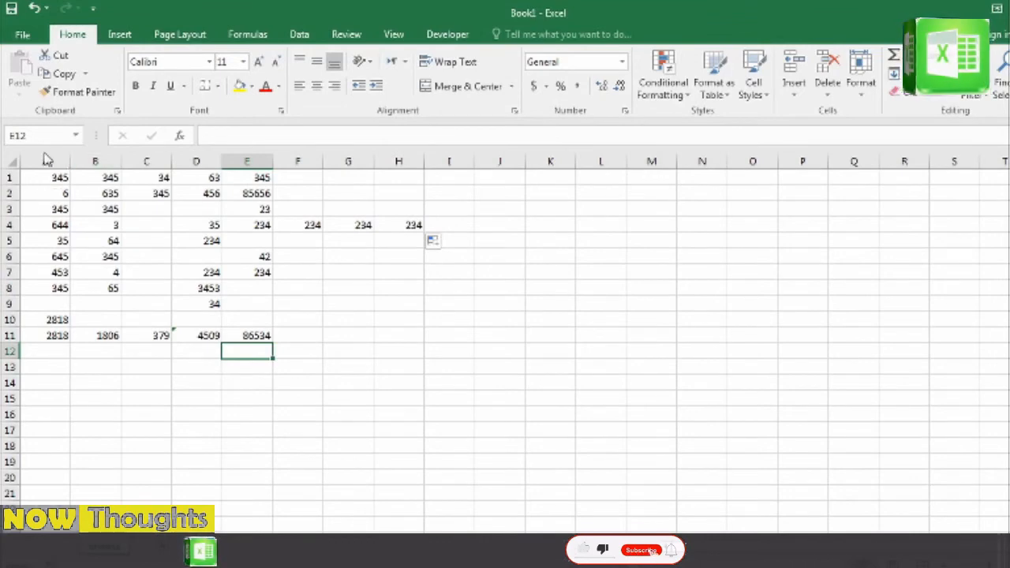
click(38, 178)
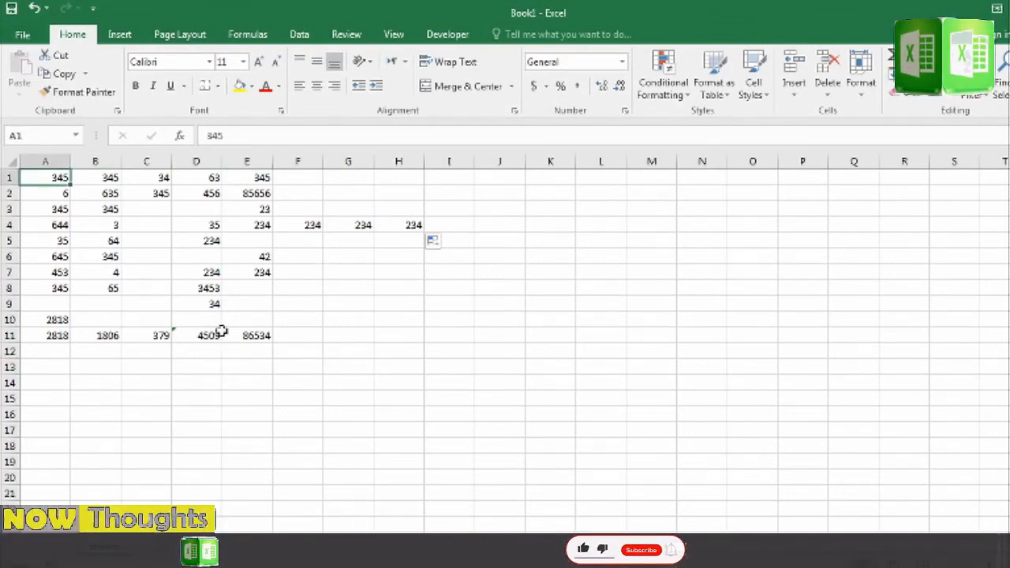
click(259, 340)
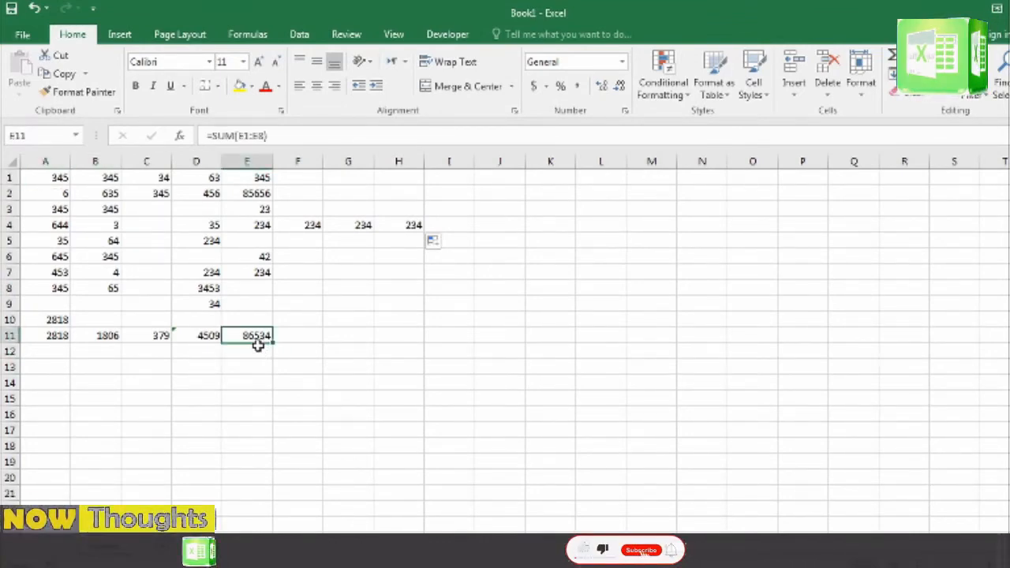
click(46, 180)
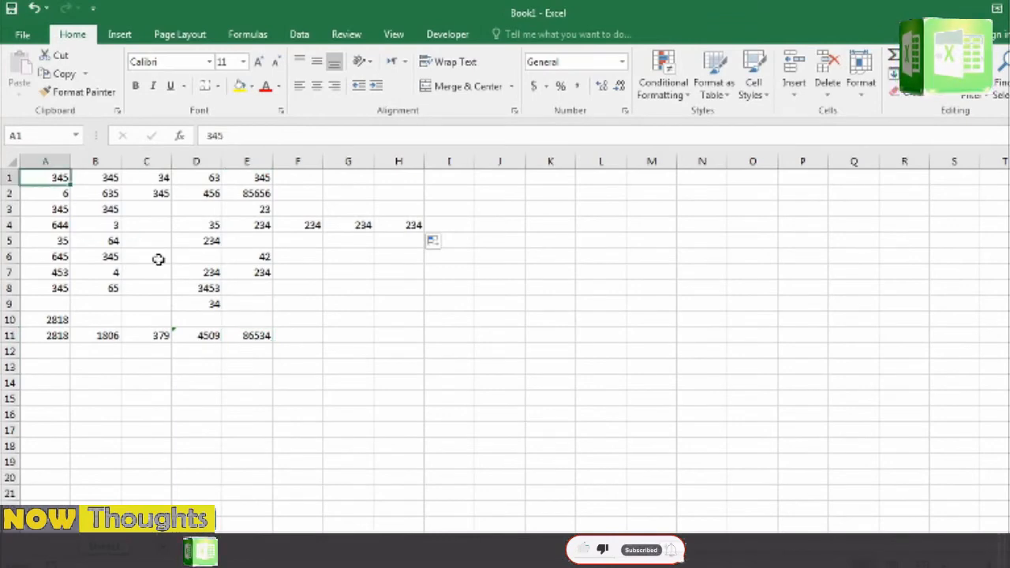
click(253, 335)
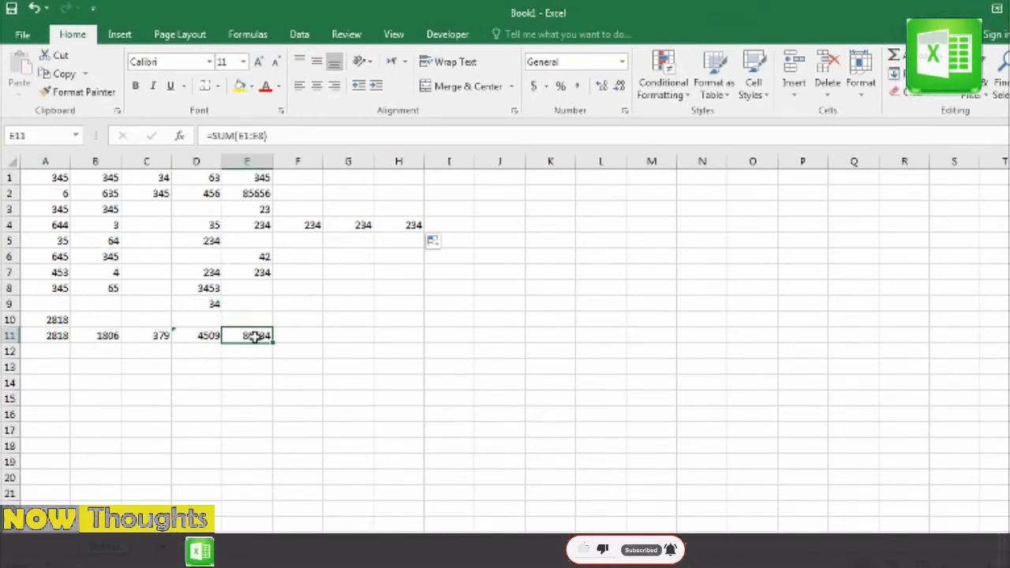
Step: Total the whole block in cell H14 with the SUM function over the range A1:E11
click(407, 382)
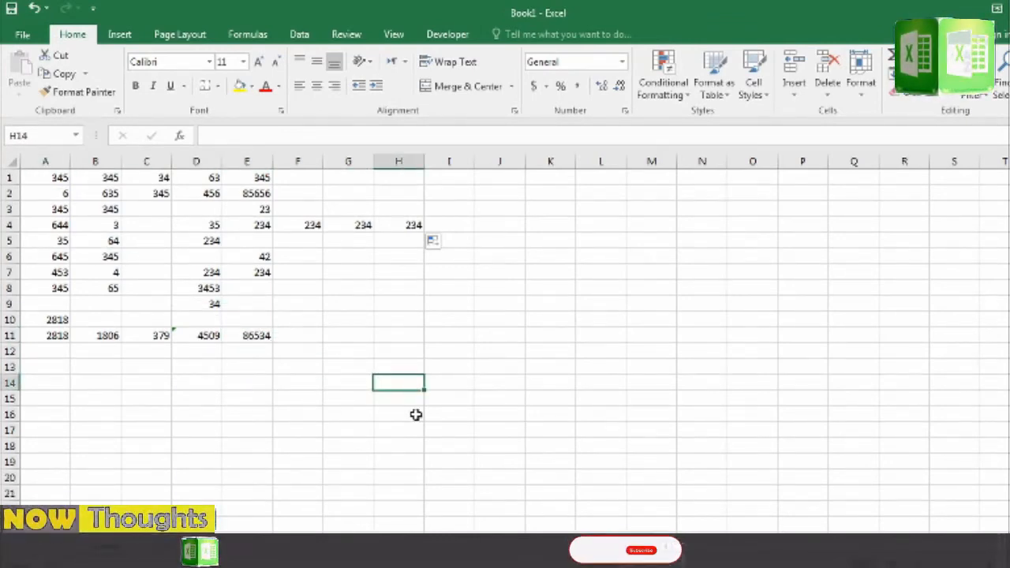
text(=)
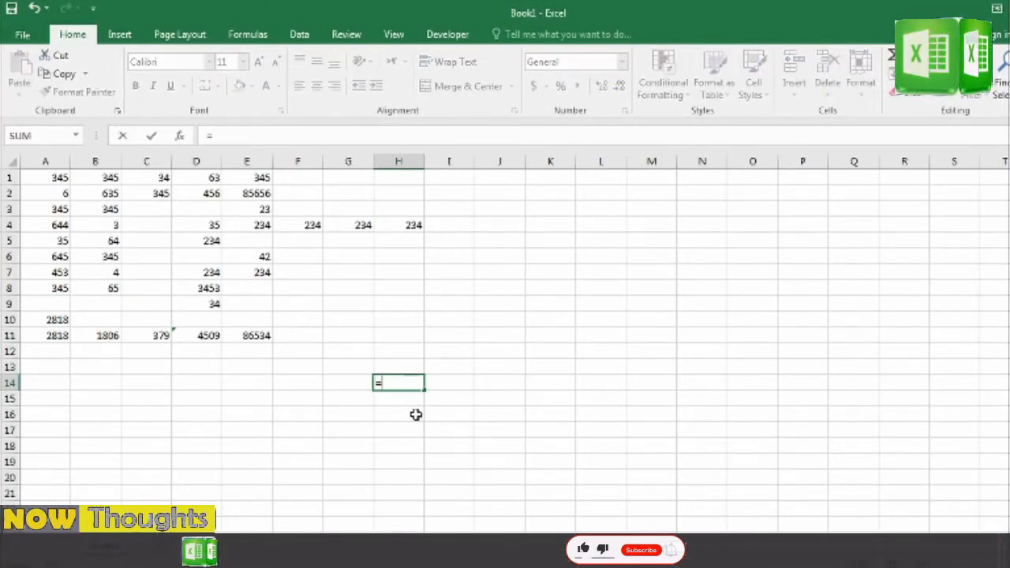
text(sum)
key(Tab)
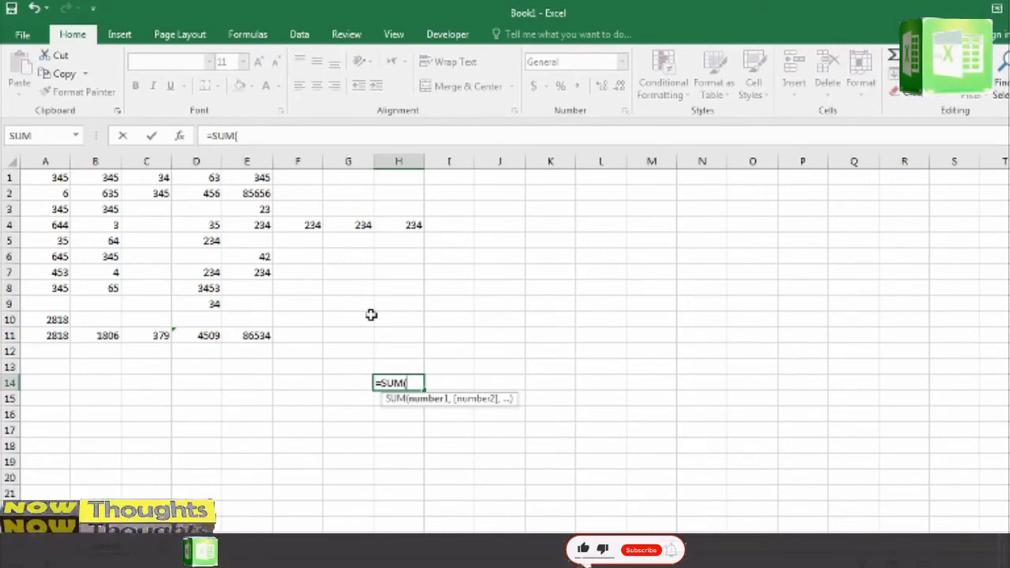
drag(41, 177, 248, 337)
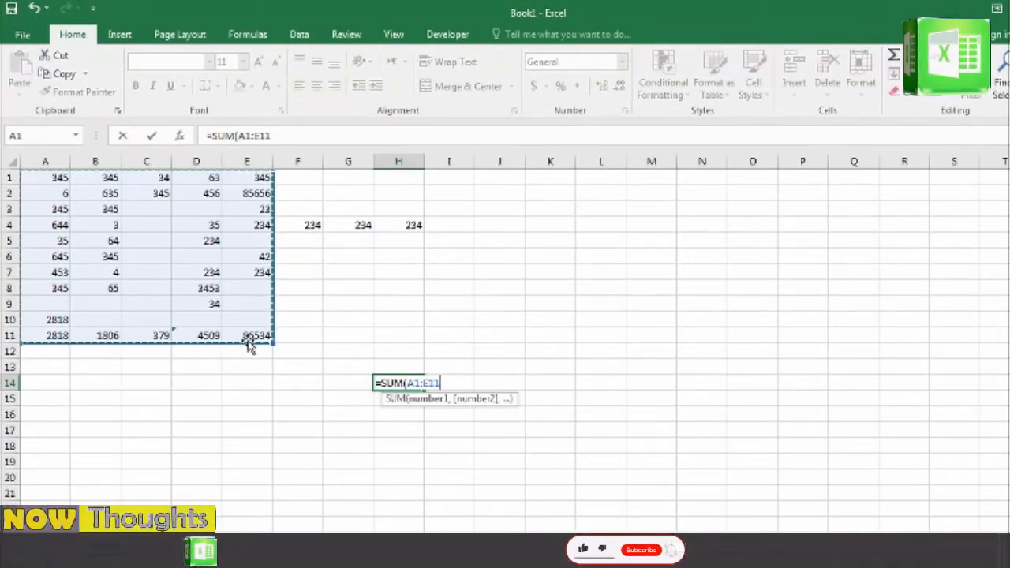
text())
key(Return)
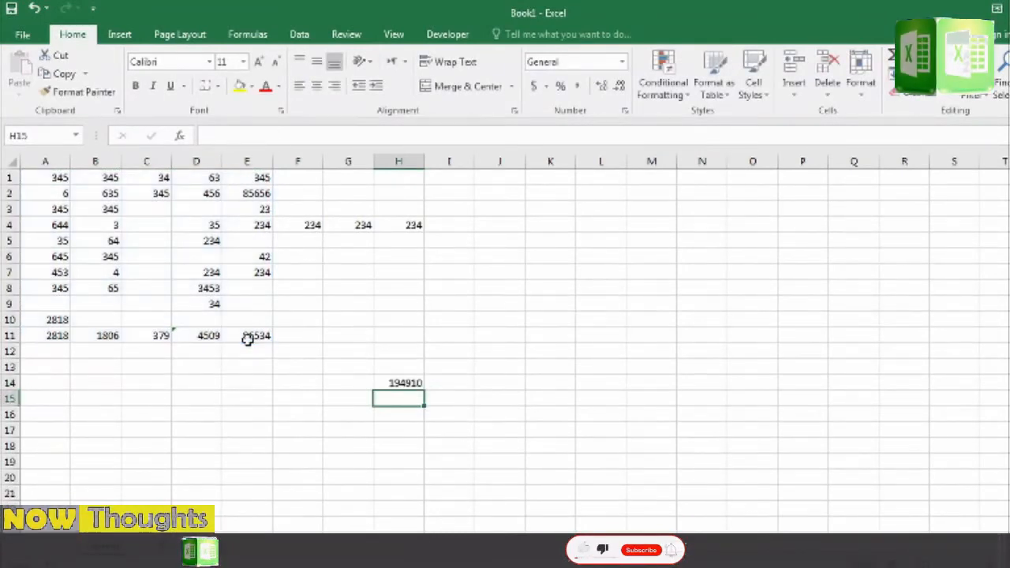
Step: Examine the SUM formula in H14 and the cell range it covers, starting at A1
click(417, 383)
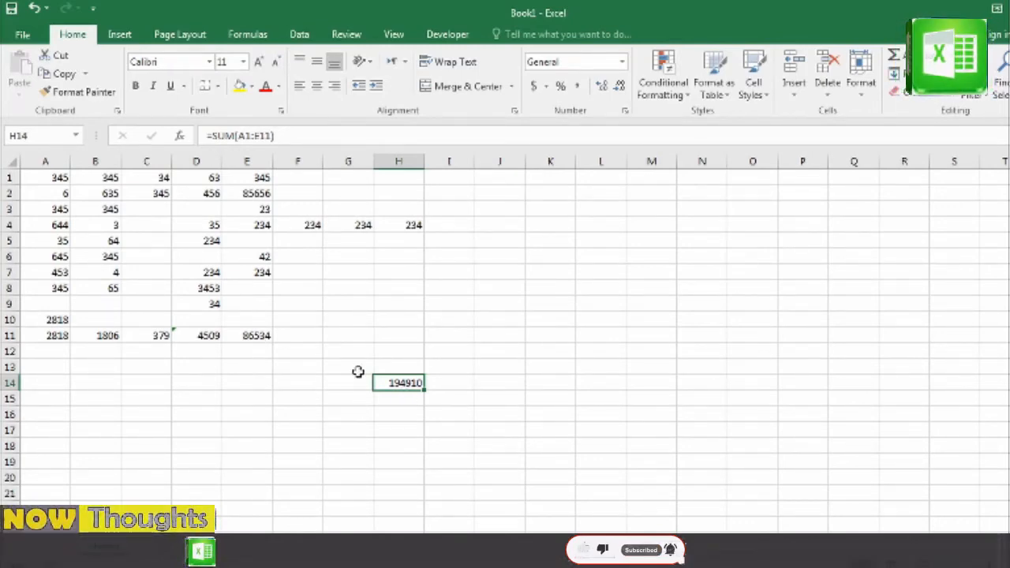
click(47, 179)
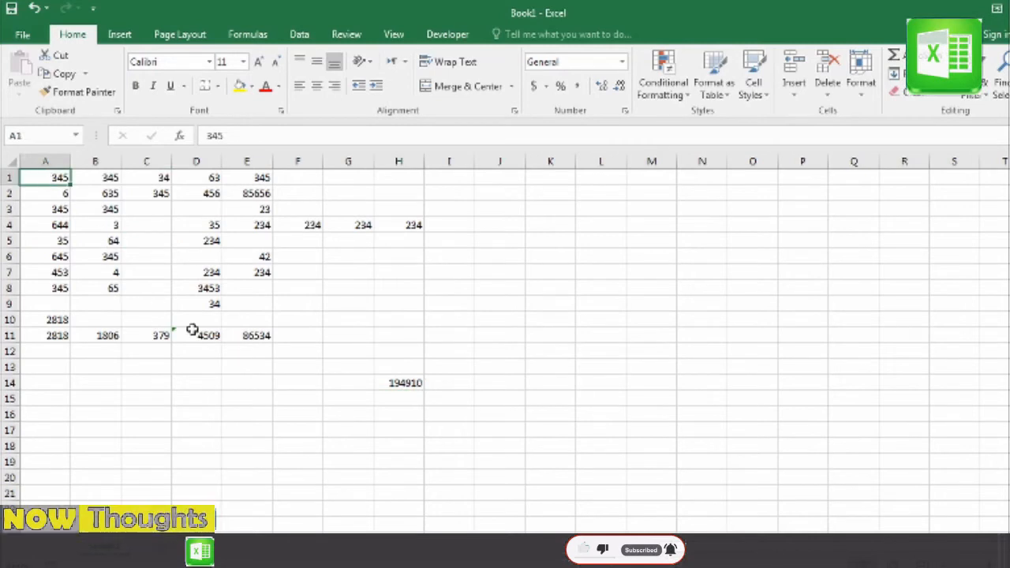
click(406, 383)
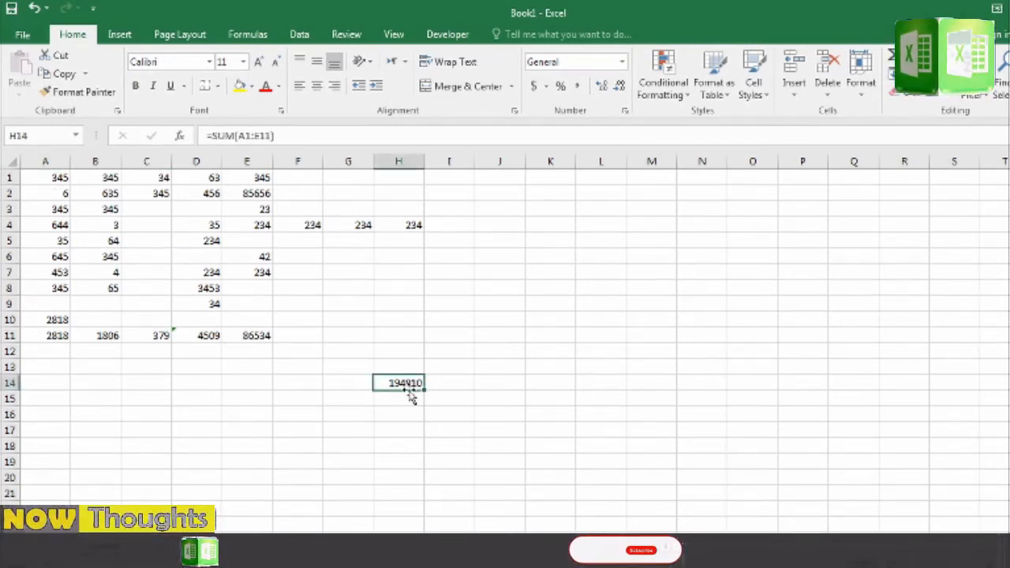
click(316, 134)
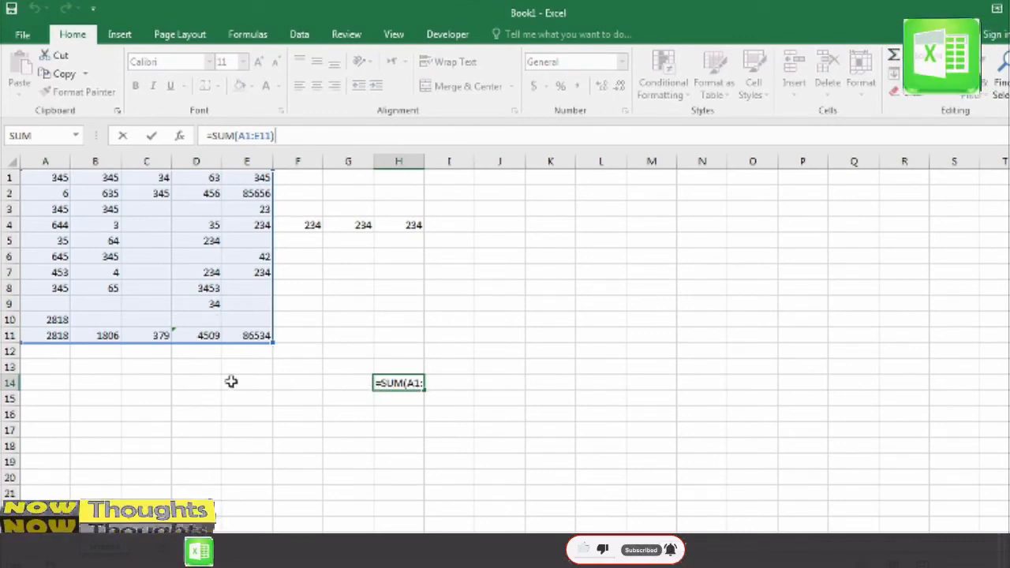
click(181, 395)
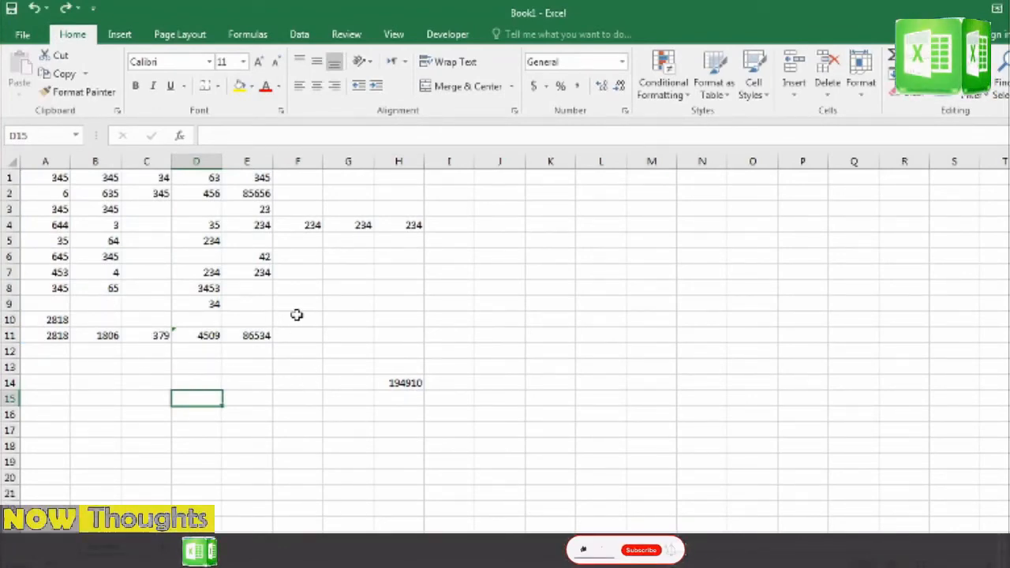
Step: Subtract the column B total from the column A total in cell B13 with the formula =A11-B11
click(104, 367)
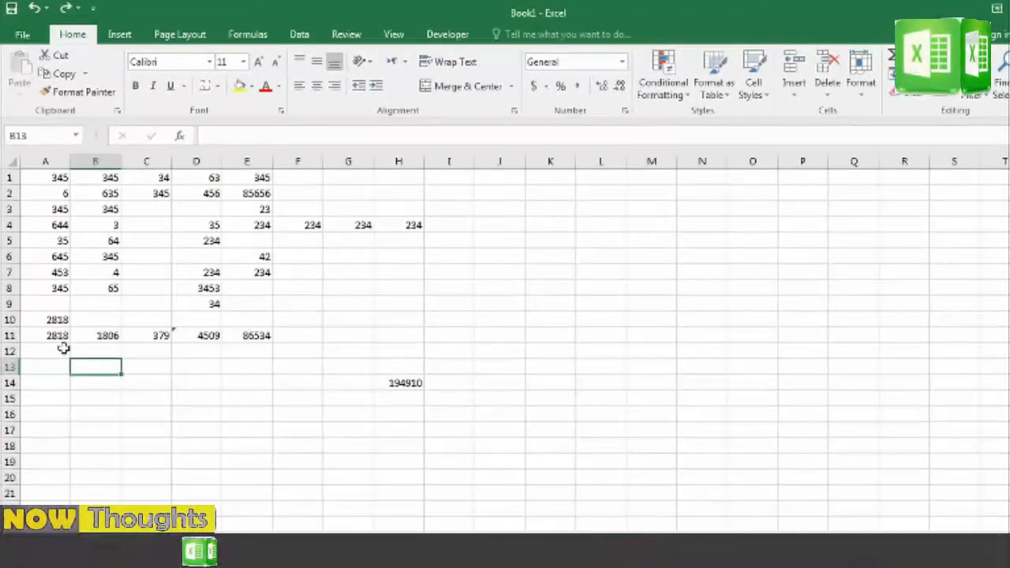
text(=)
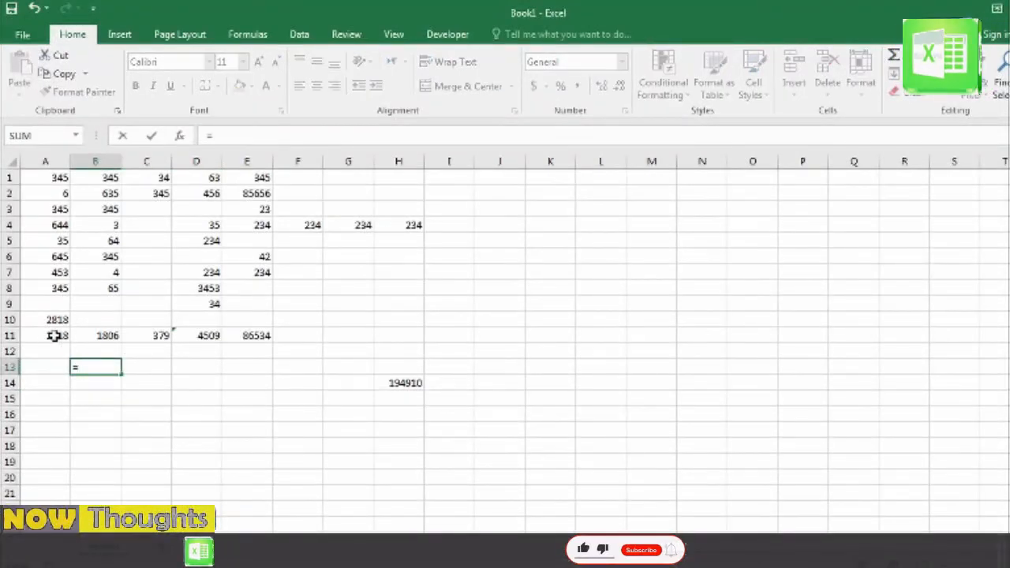
click(51, 336)
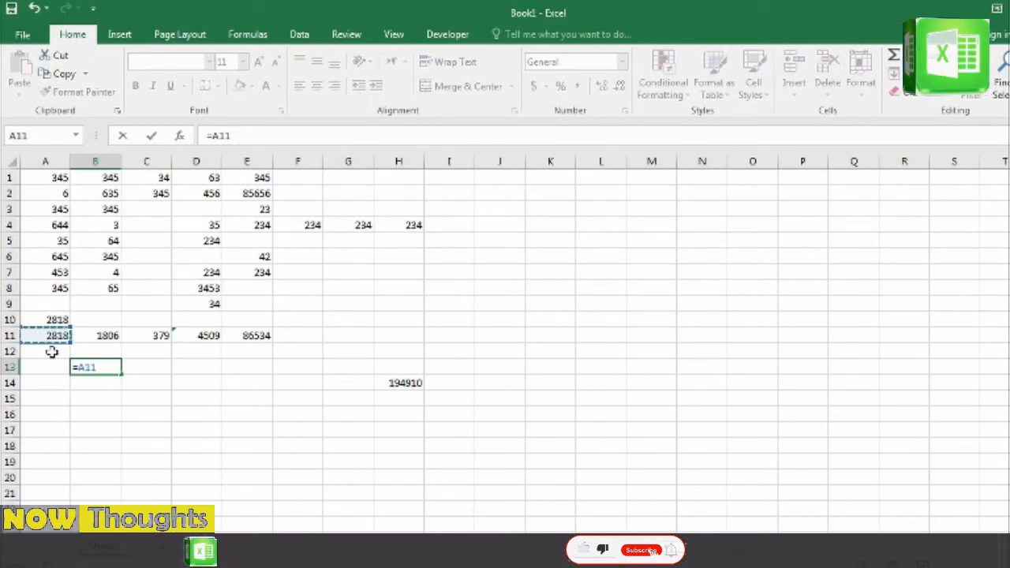
text(-)
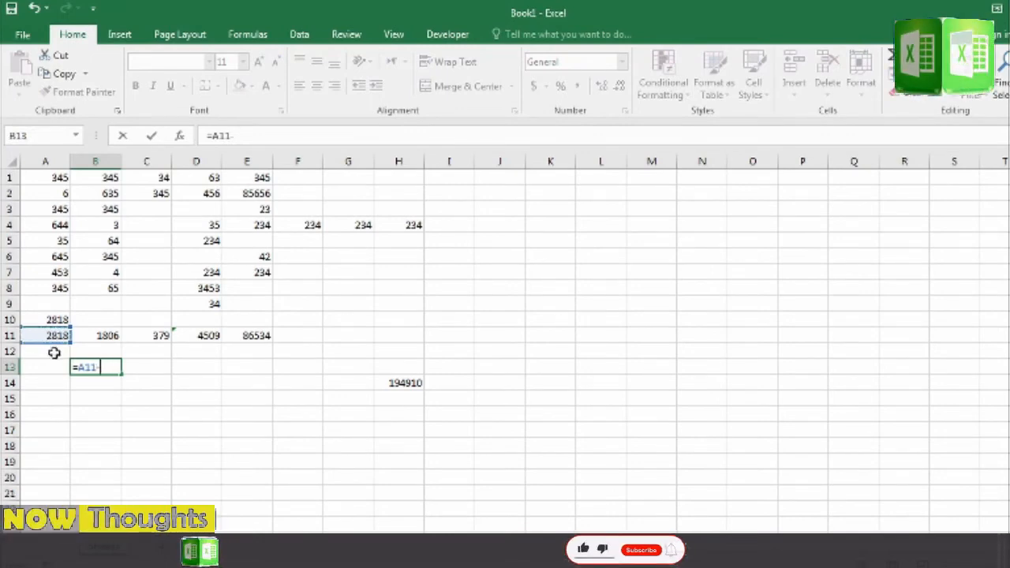
click(105, 335)
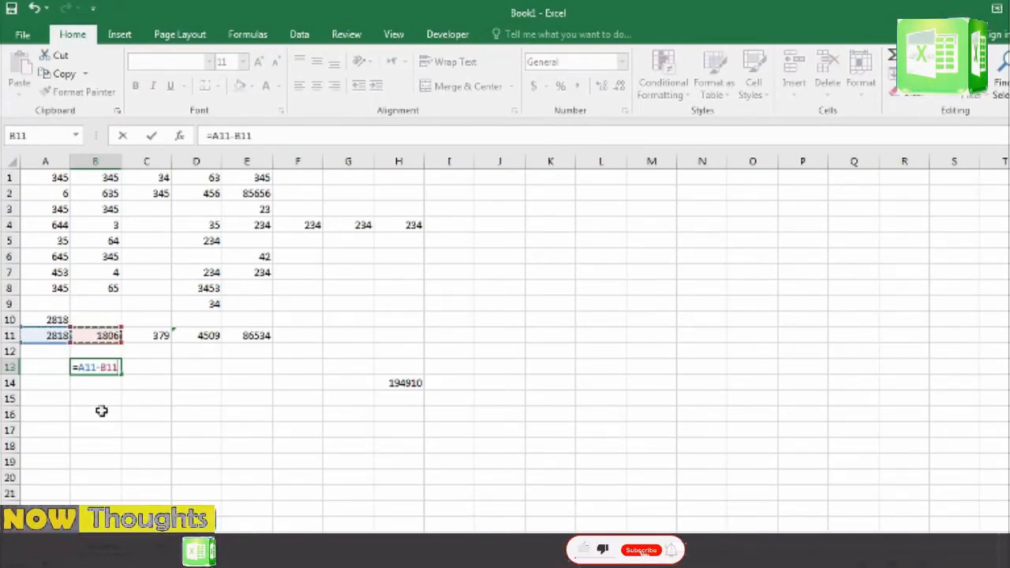
key(Return)
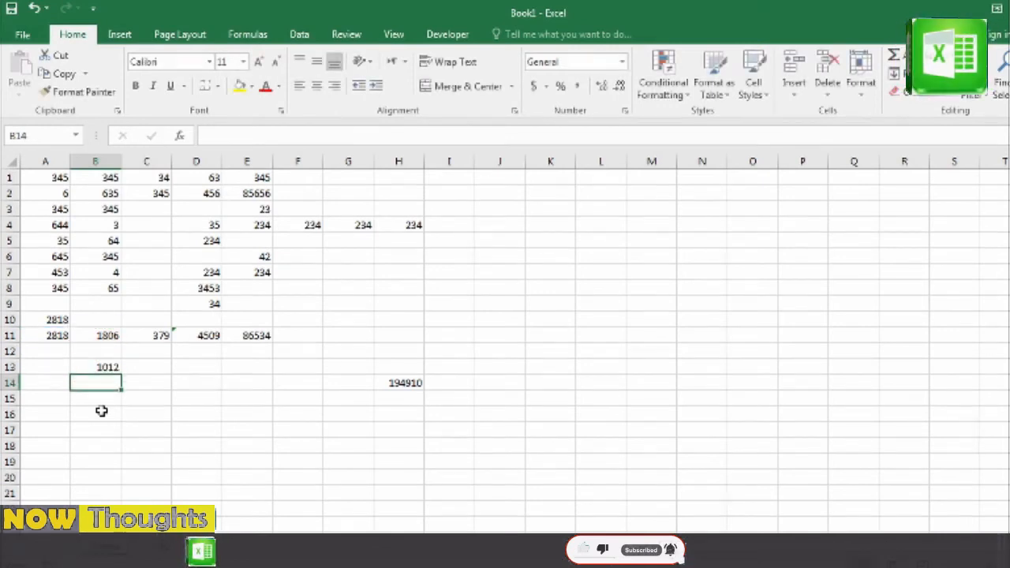
Step: Examine the subtraction formula in B13 and the SUM formulas in A11 and B11 that it refers to
click(94, 367)
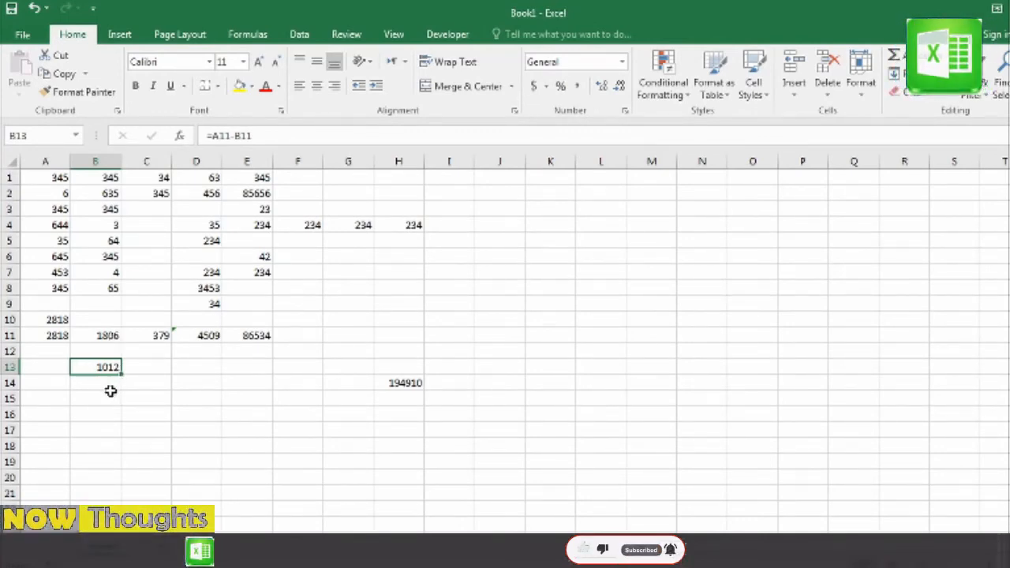
click(150, 365)
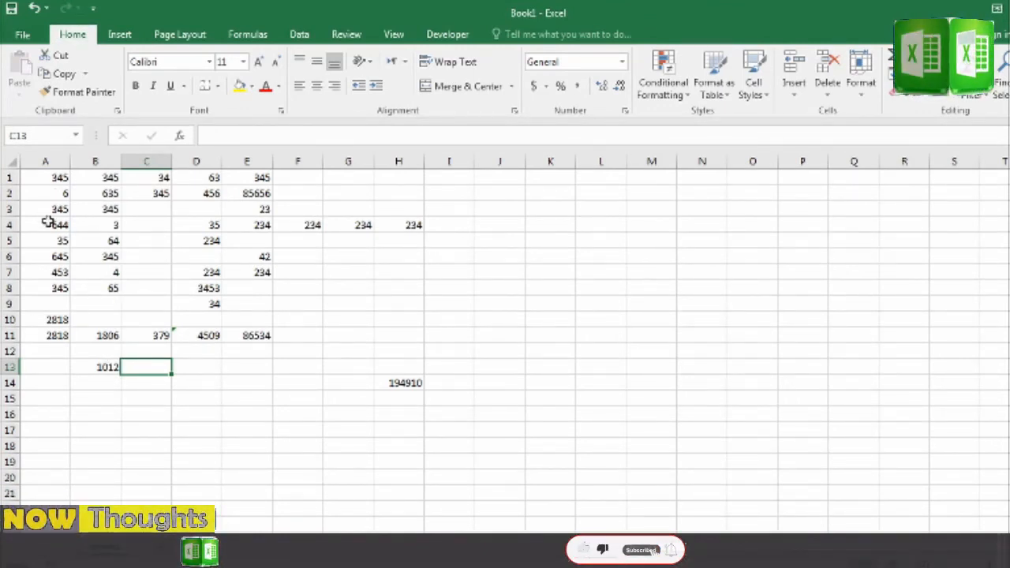
click(58, 337)
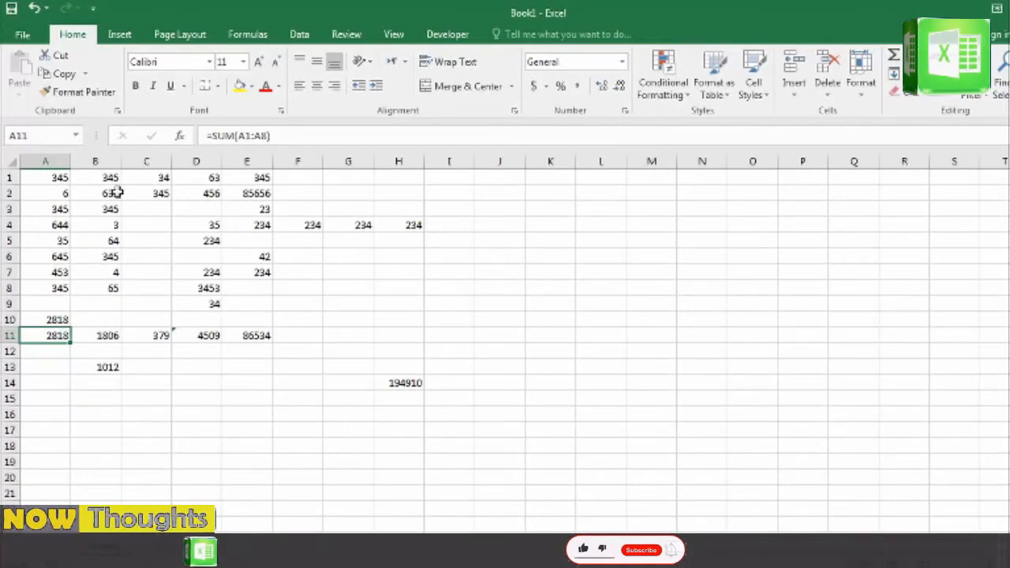
click(108, 336)
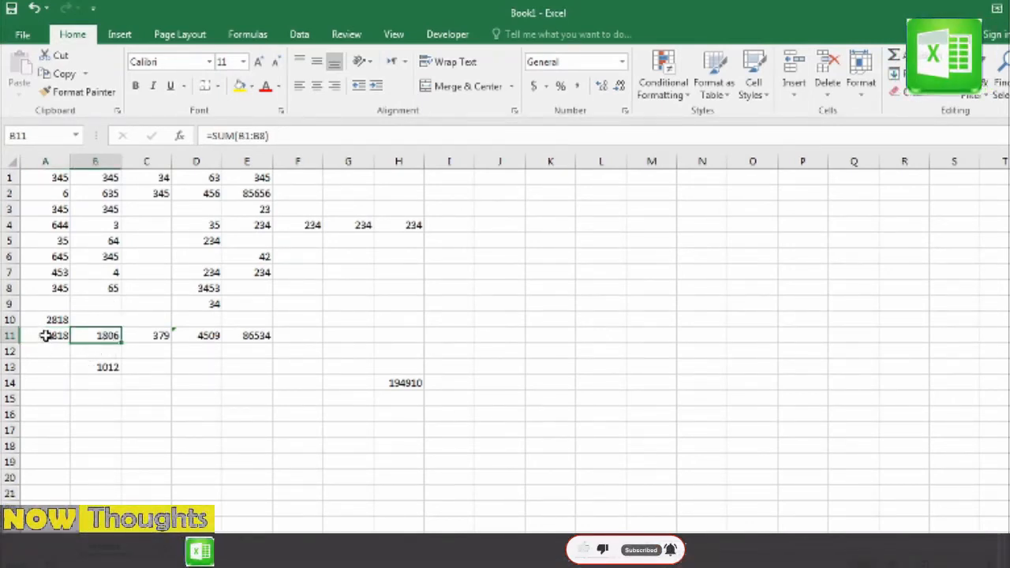
click(103, 367)
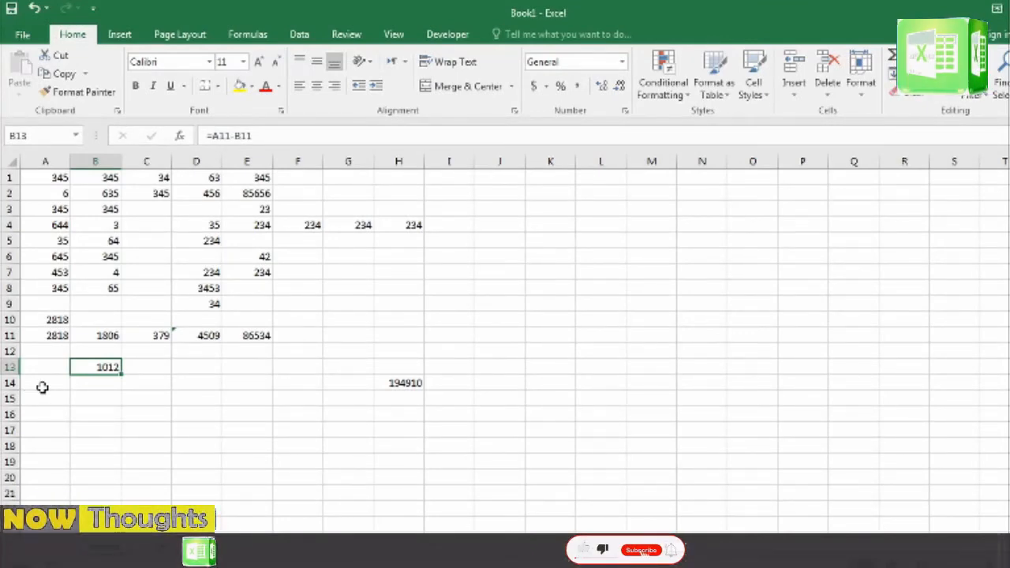
click(58, 336)
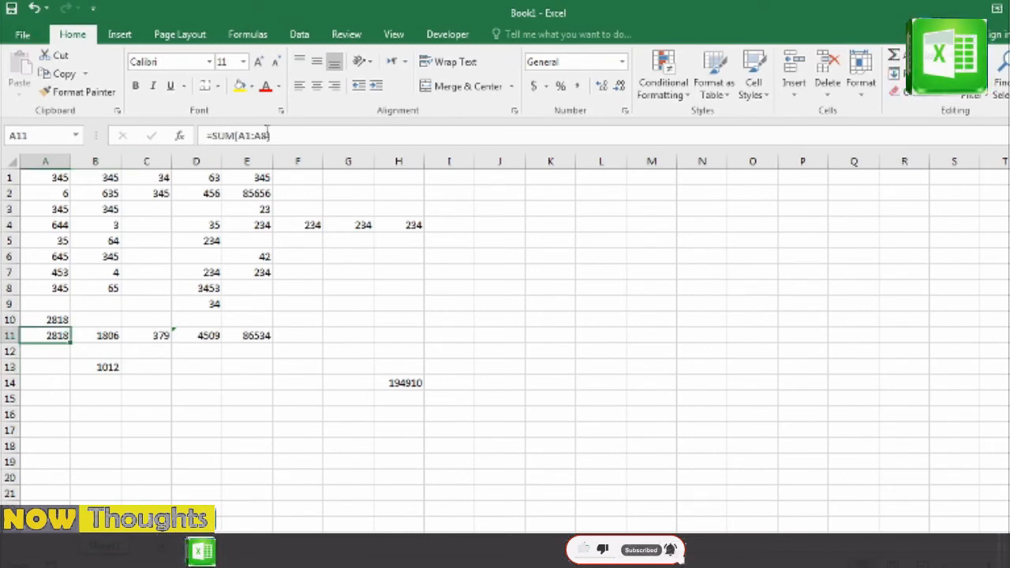
click(116, 335)
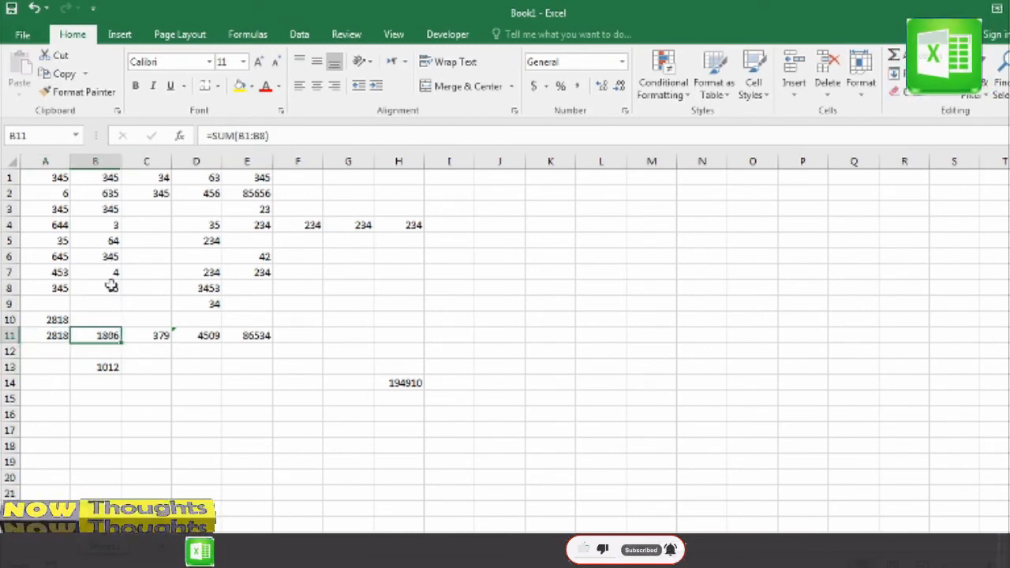
click(105, 368)
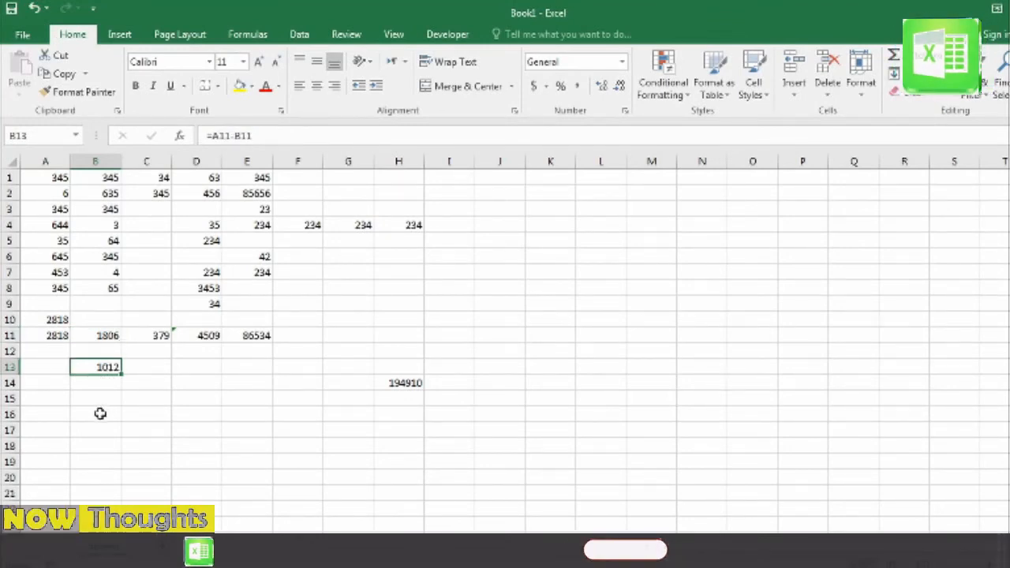
Step: Subtract the two column sums directly in cell C13 with the formula =SUM(A1:A8)-SUM(B1:B8), accepting the closing-bracket correction
click(157, 368)
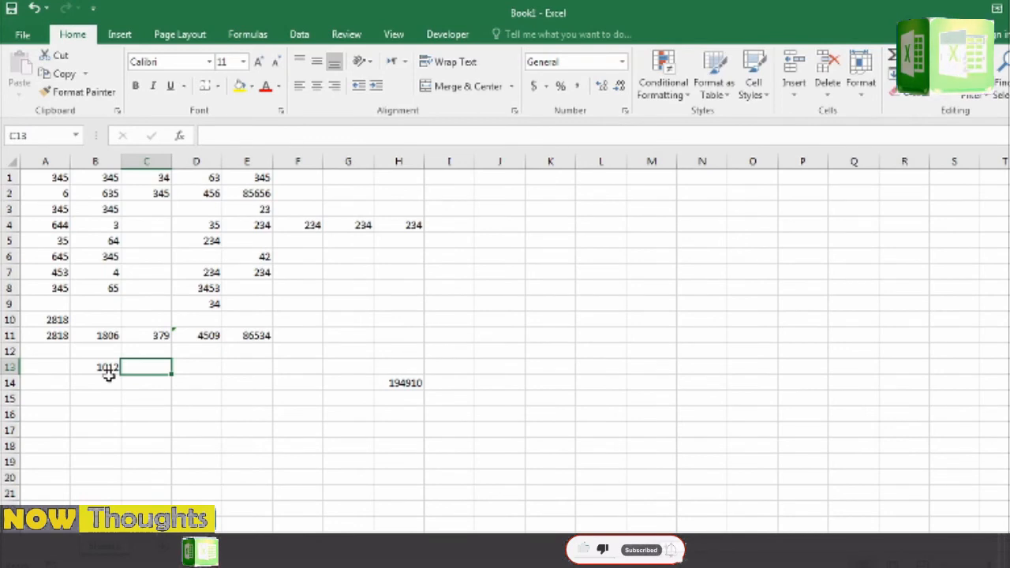
text(=)
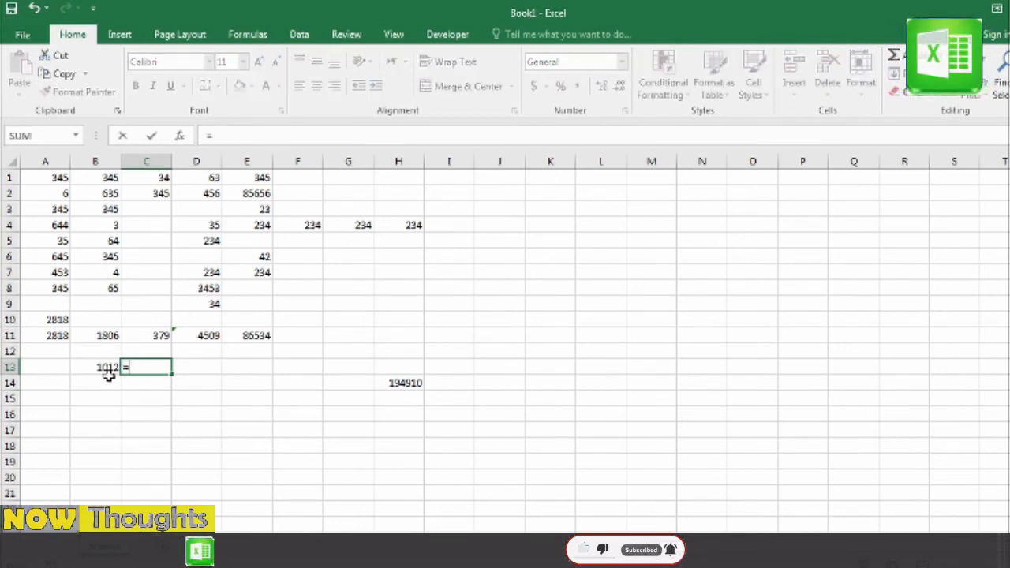
text(sum)
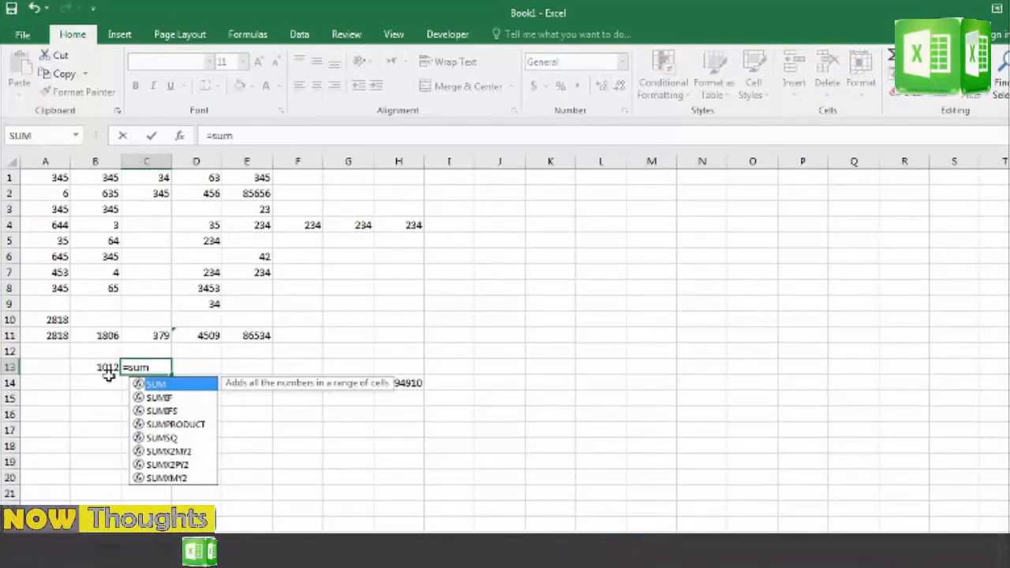
key(Tab)
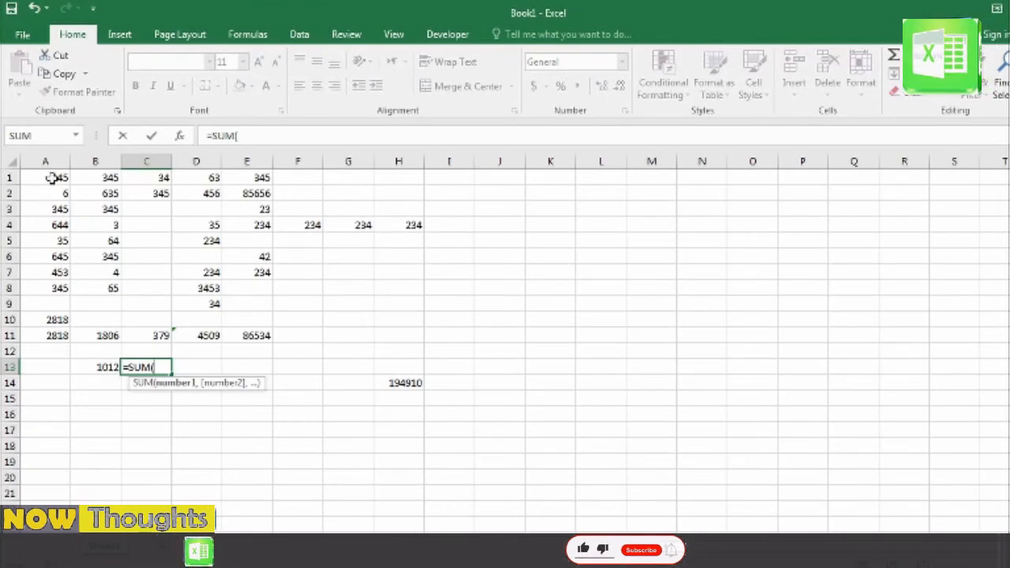
drag(51, 179, 61, 290)
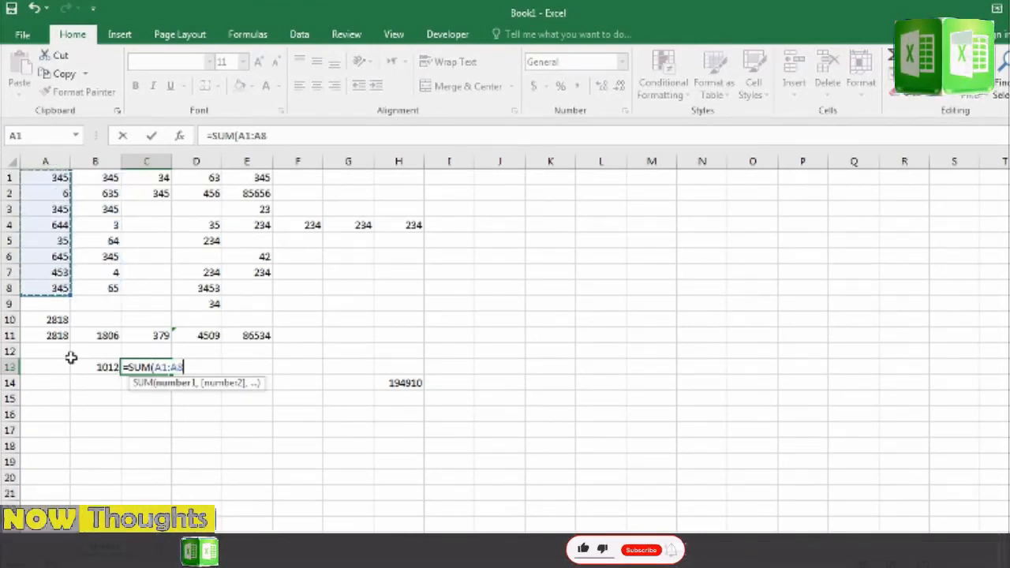
text())
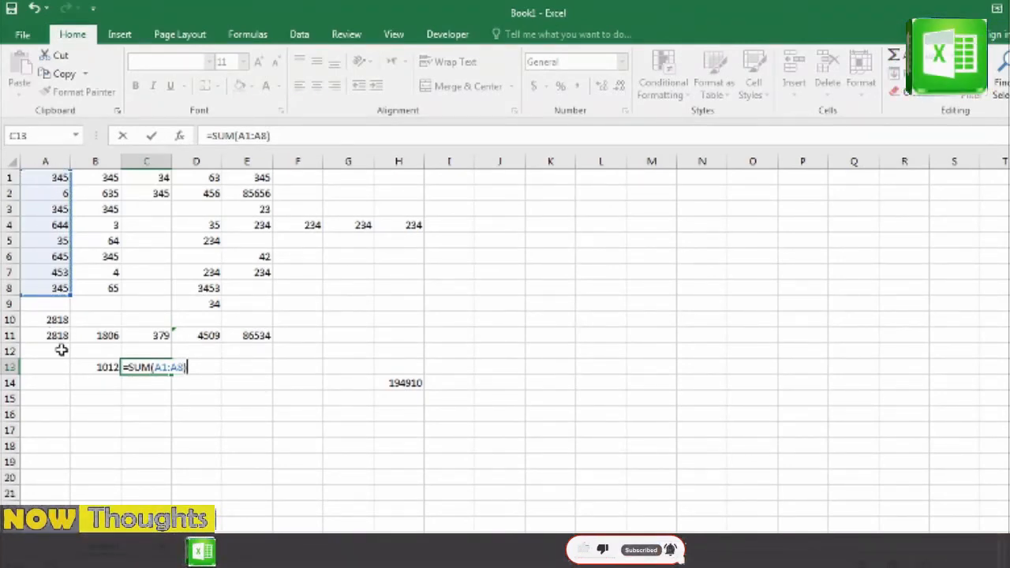
text(-)
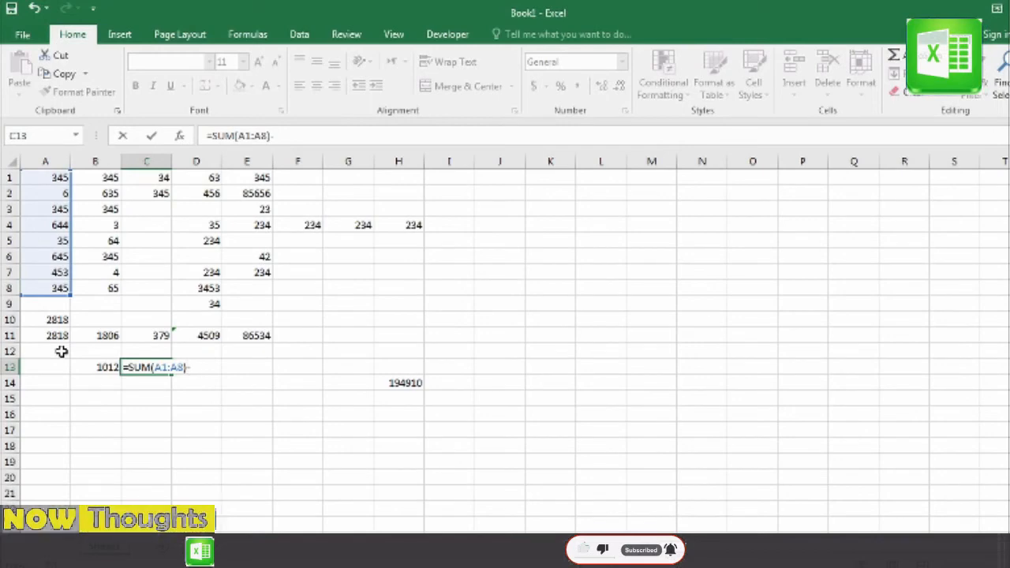
text(sum)
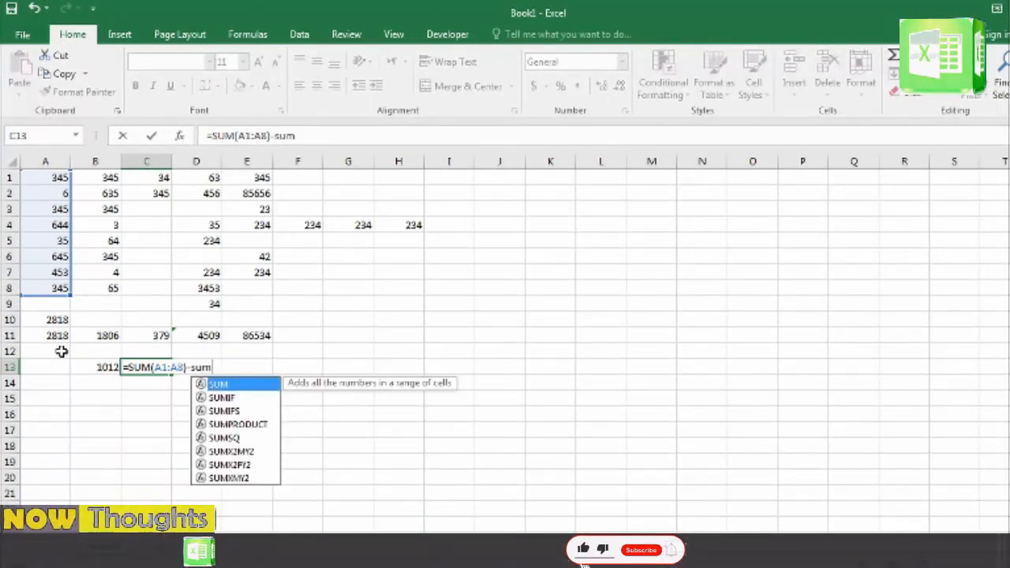
key(Tab)
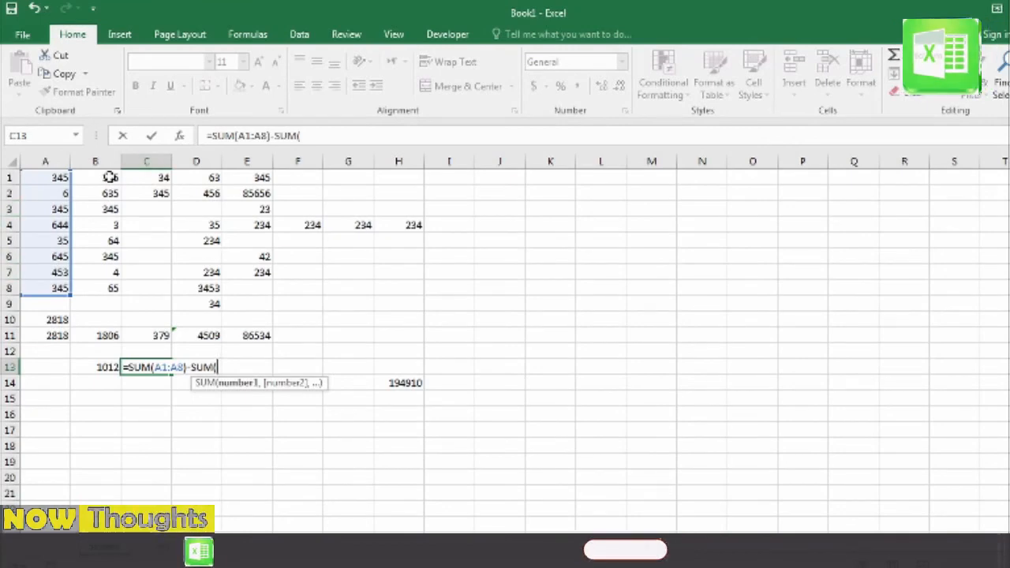
drag(108, 178, 101, 282)
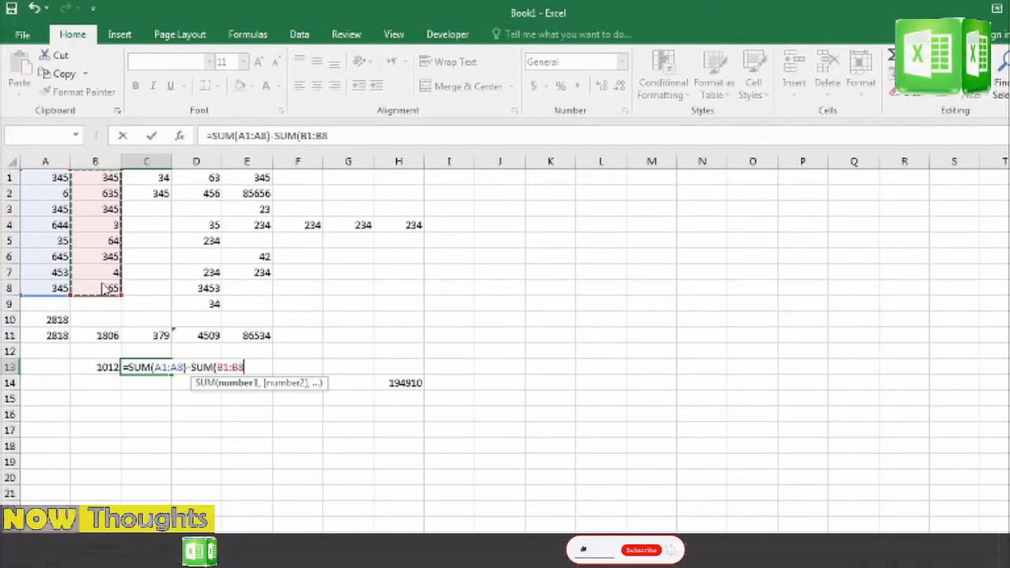
key(Return)
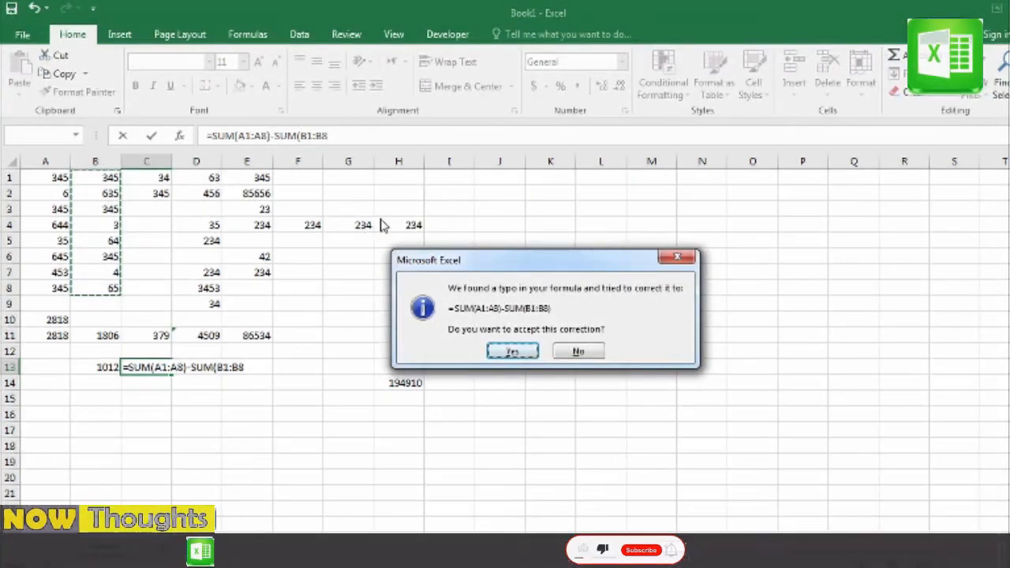
click(512, 353)
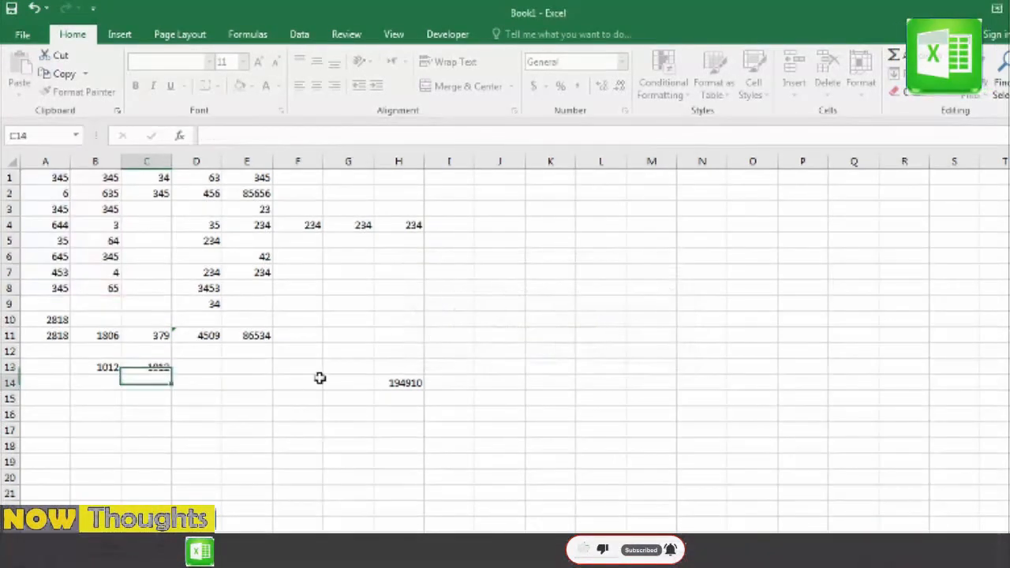
Step: Compare the combined SUM subtraction formula in C13 with the cell-reference formula in B13 and its source totals in A11 and B11
click(144, 367)
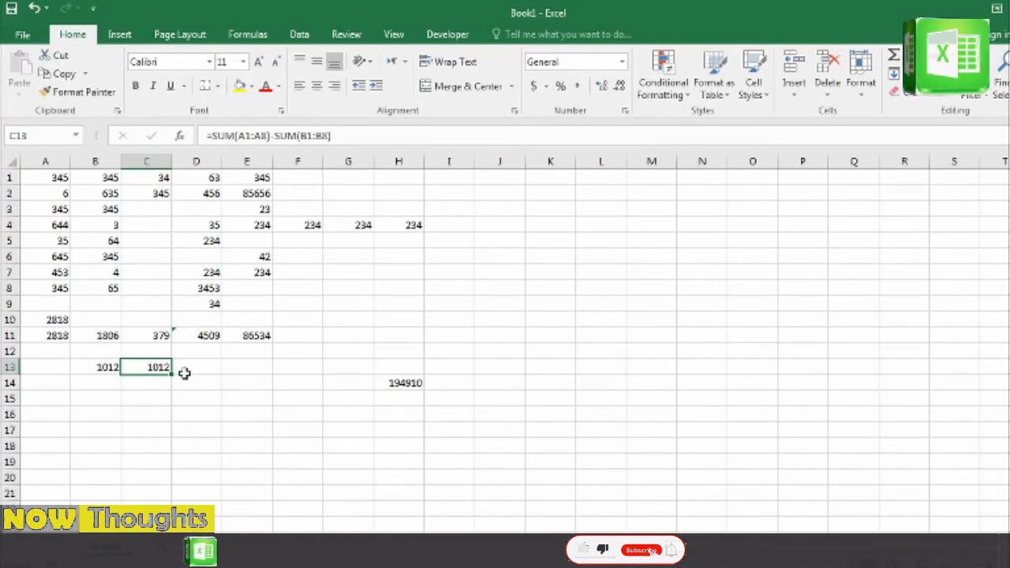
click(100, 371)
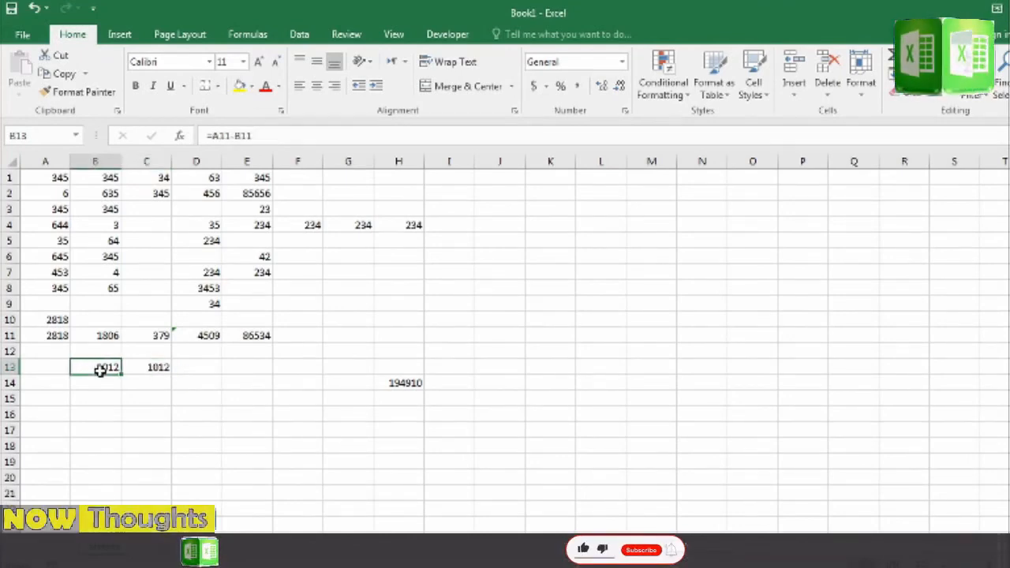
click(52, 335)
click(96, 336)
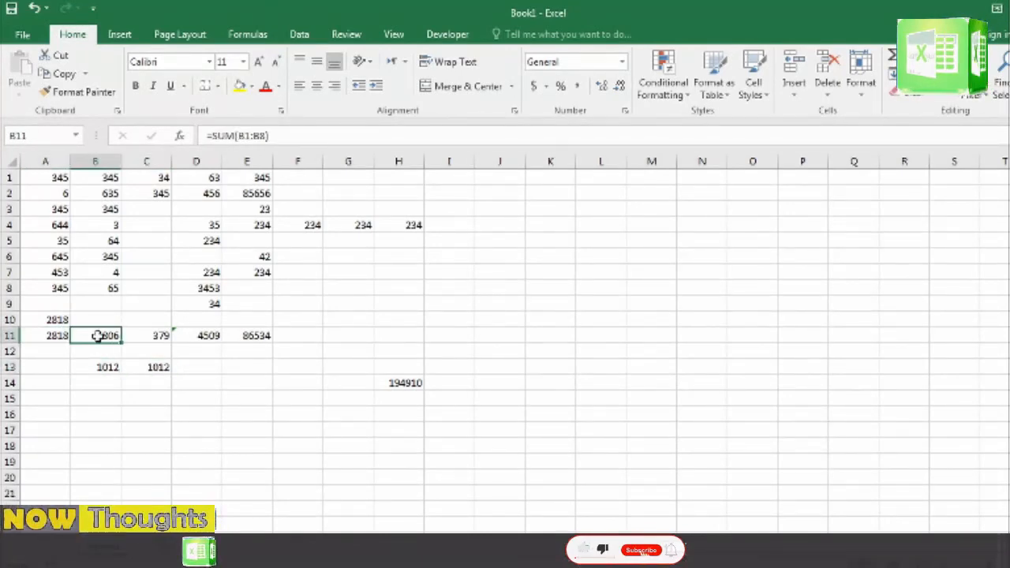
click(101, 368)
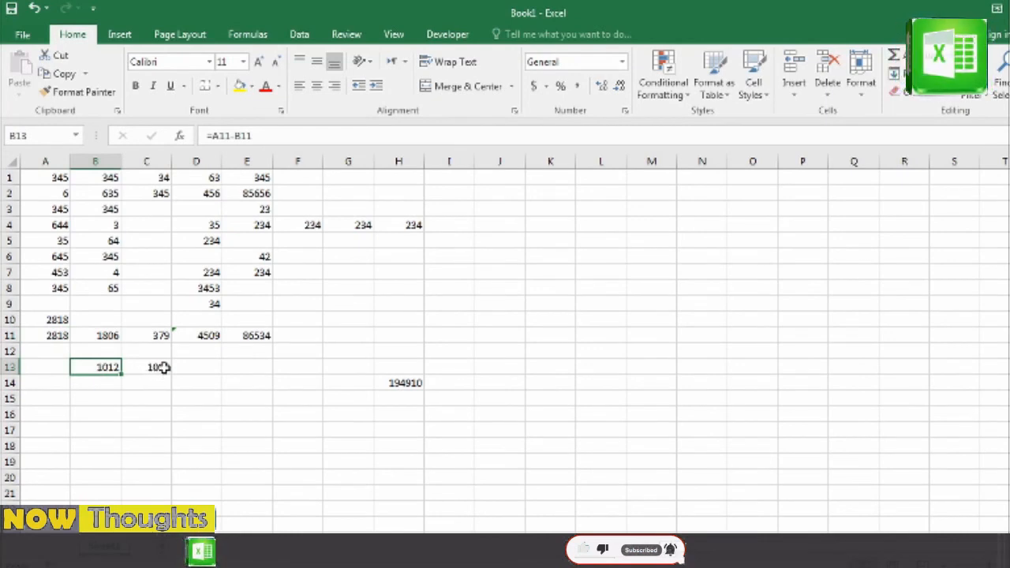
click(161, 367)
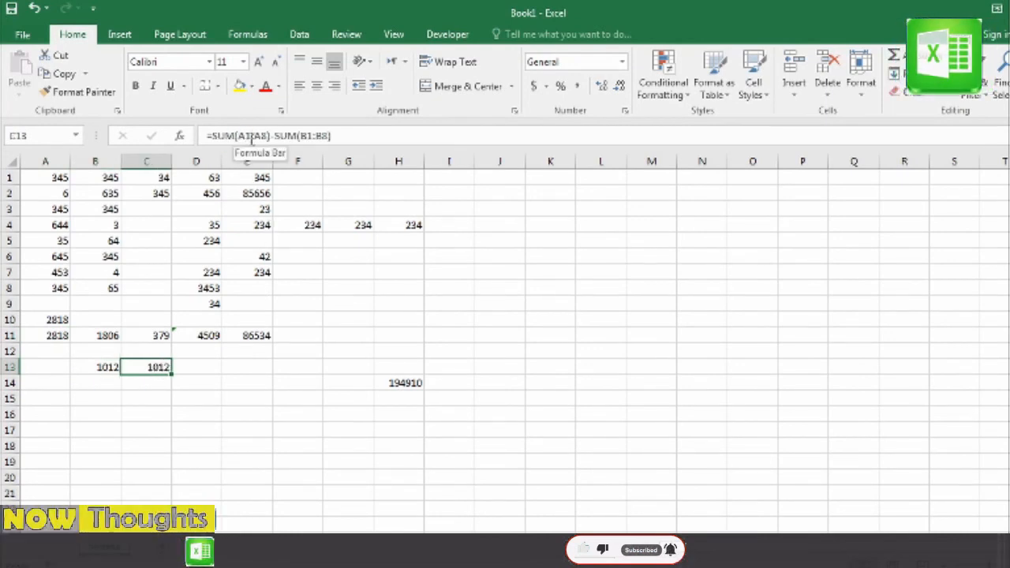